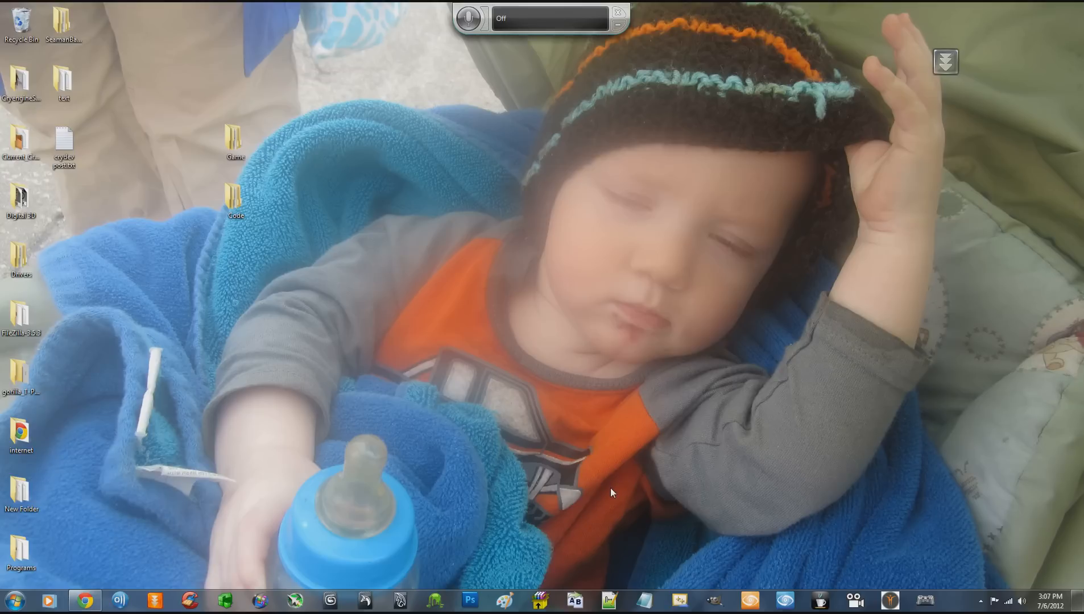
left_click_drag(434, 525, 800, 366)
left_click_drag(433, 419, 518, 265)
Launch the CryENGINE Sandbox editor and log in to the CryDev account
left_click(749, 602)
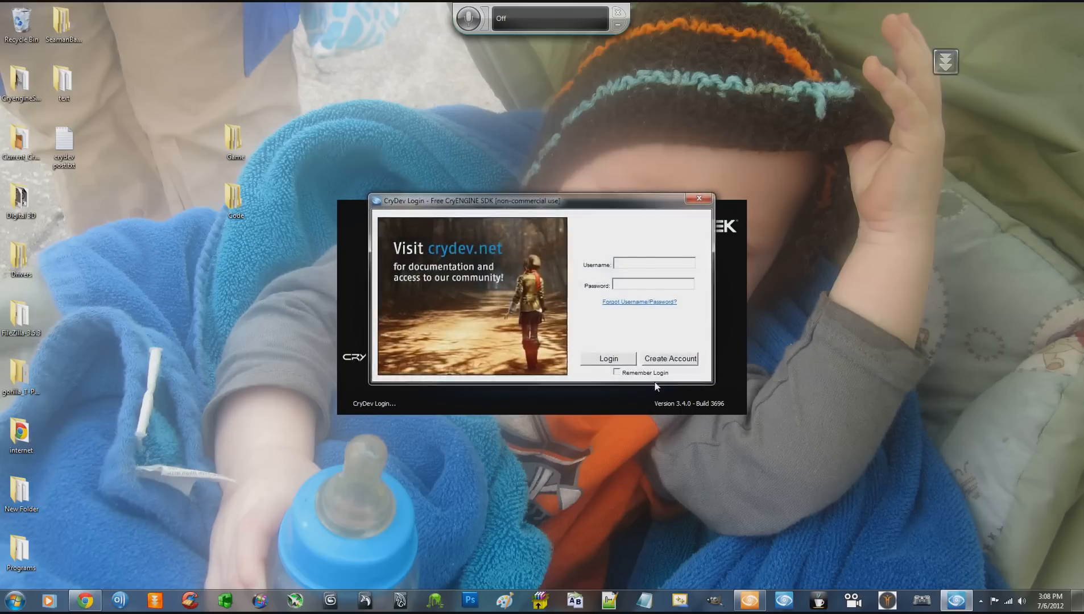
left_click(596, 363)
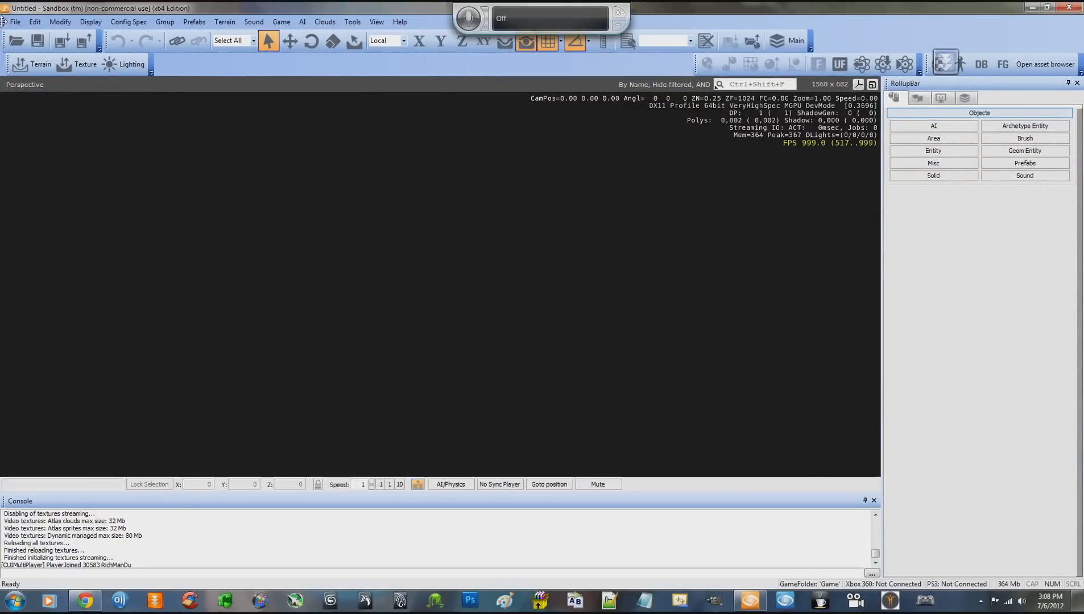
left_click(14, 23)
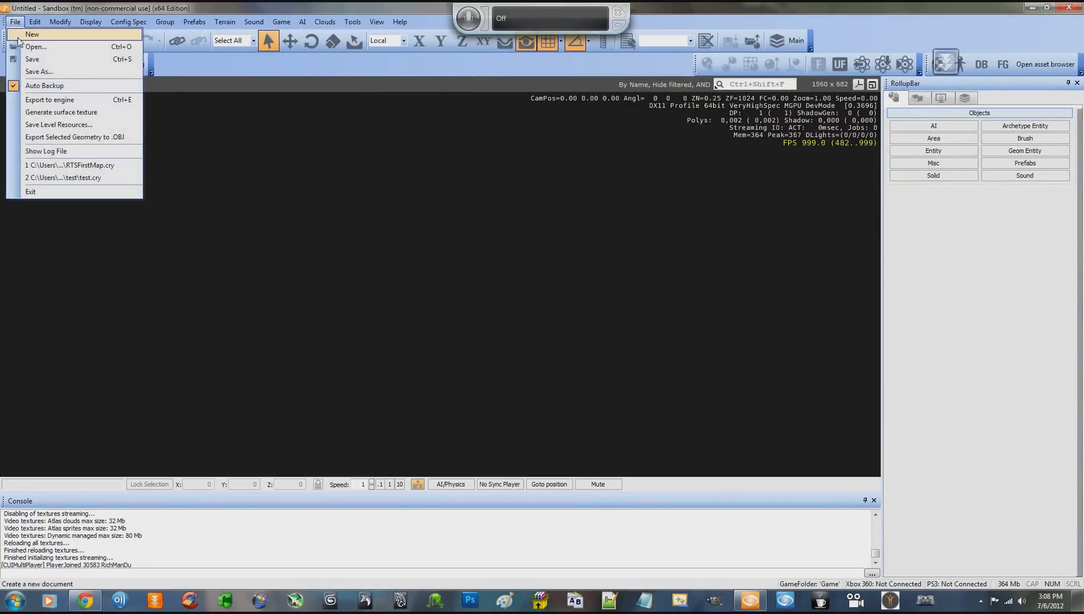
left_click(19, 35)
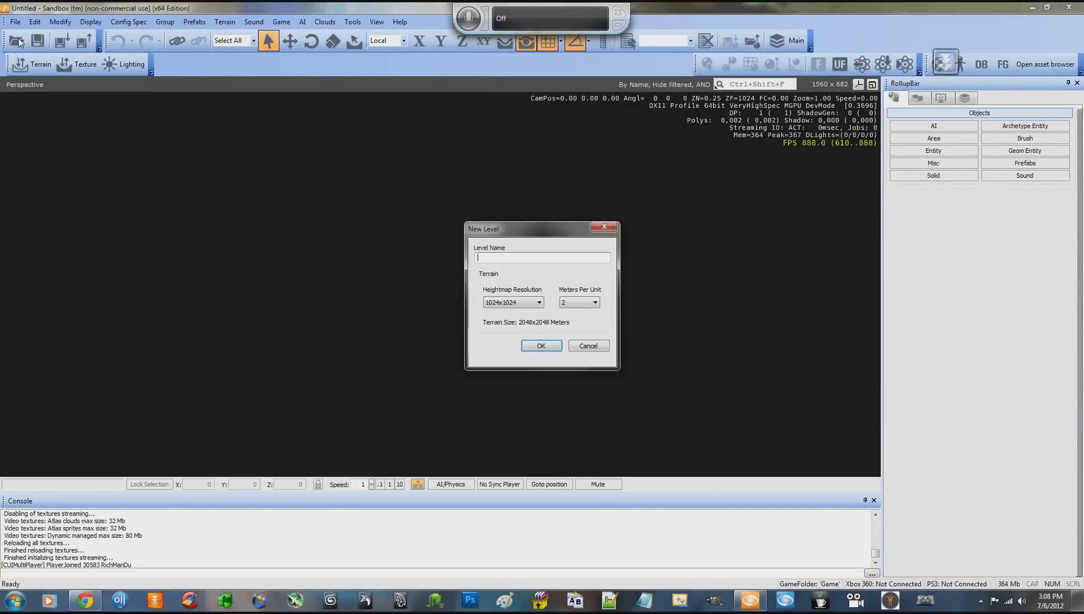
left_click(598, 348)
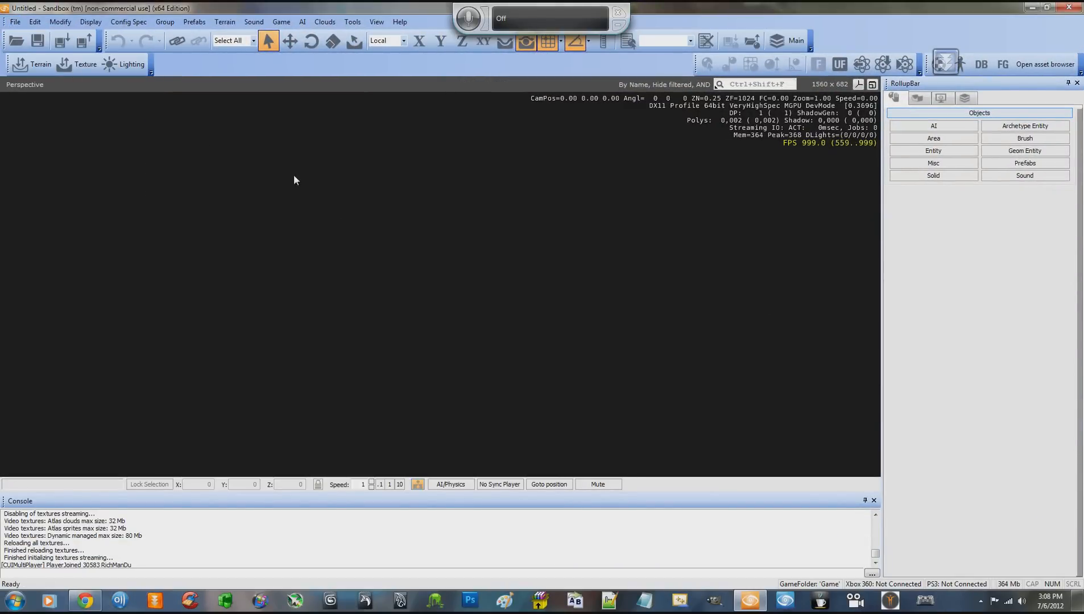
Open the RTSFirstMap level from its folder
left_click(15, 22)
left_click(34, 48)
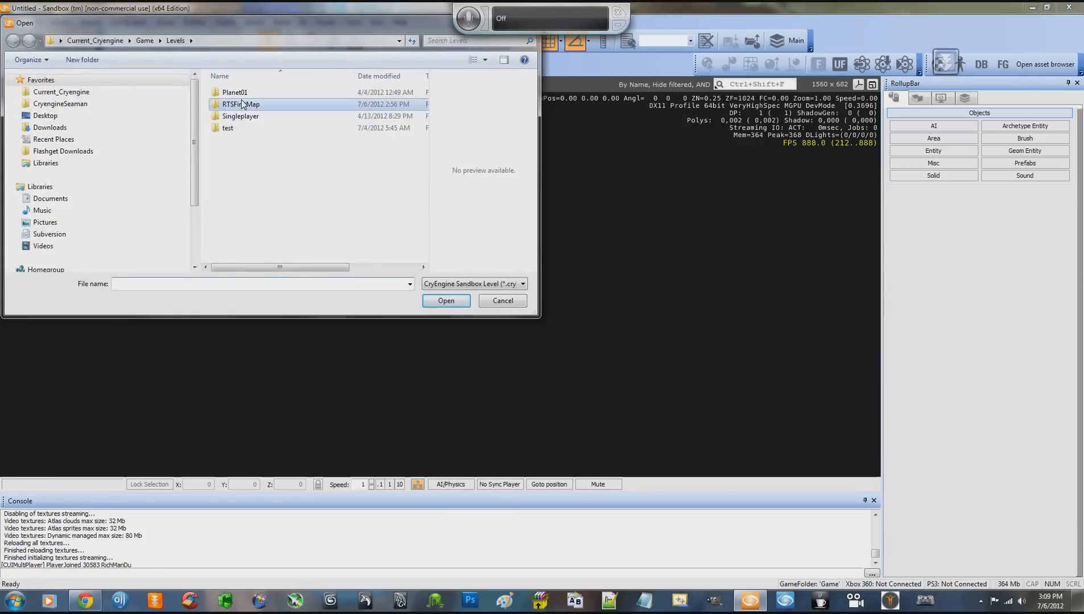
double_click(243, 104)
double_click(244, 104)
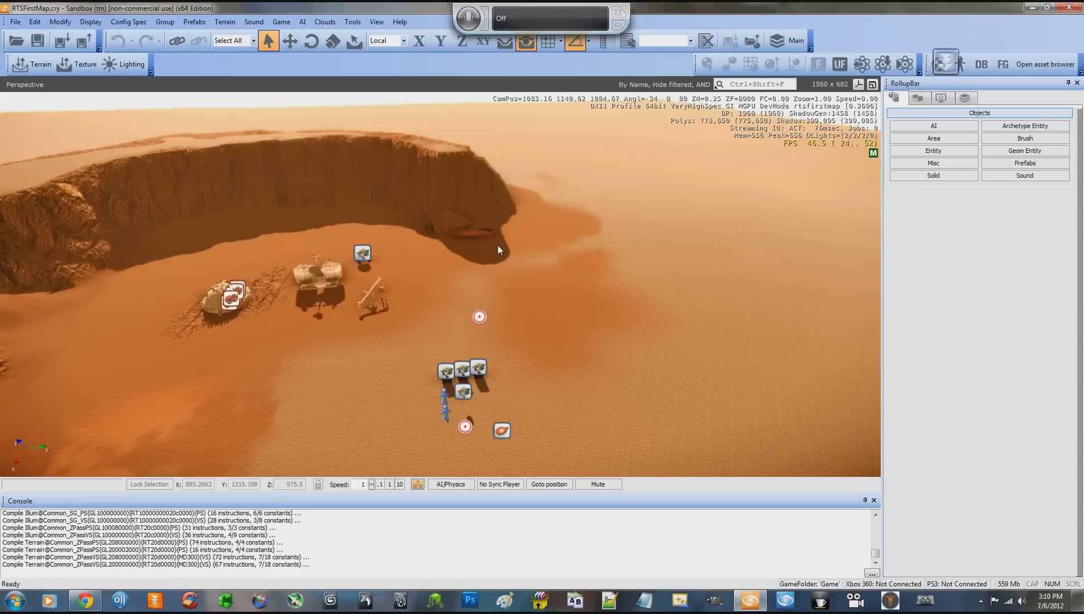
Place an EditorTools PathEntity on the open sand beyond the row of black buildings
right_click_drag(527, 239, 527, 238)
key("w")
key("d")
key("w")
key("s")
key("s")
key("w")
key("s")
key("w")
key("s")
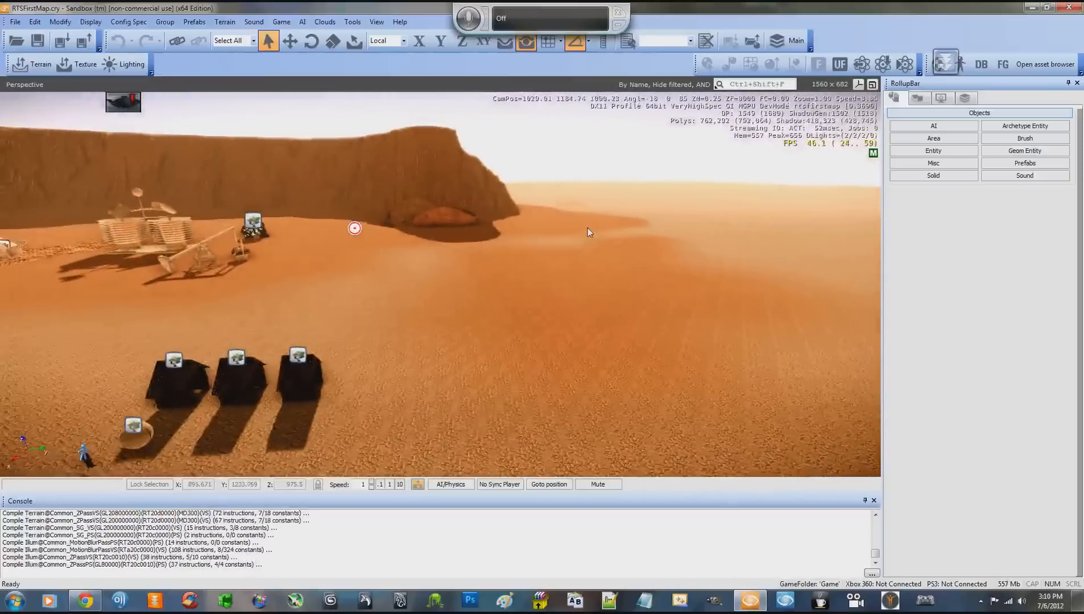
left_click(933, 152)
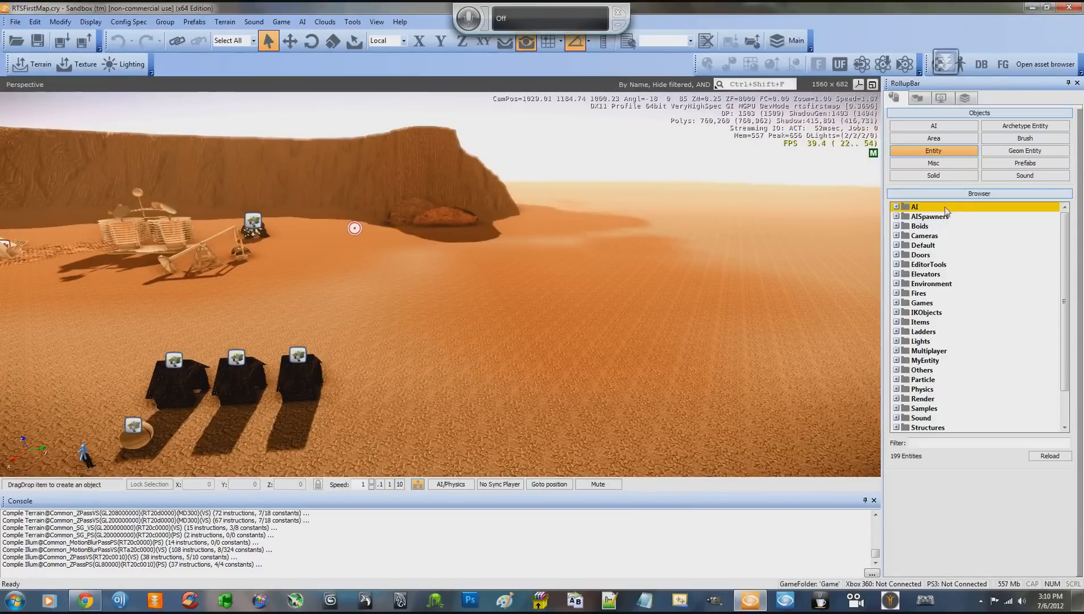
double_click(898, 266)
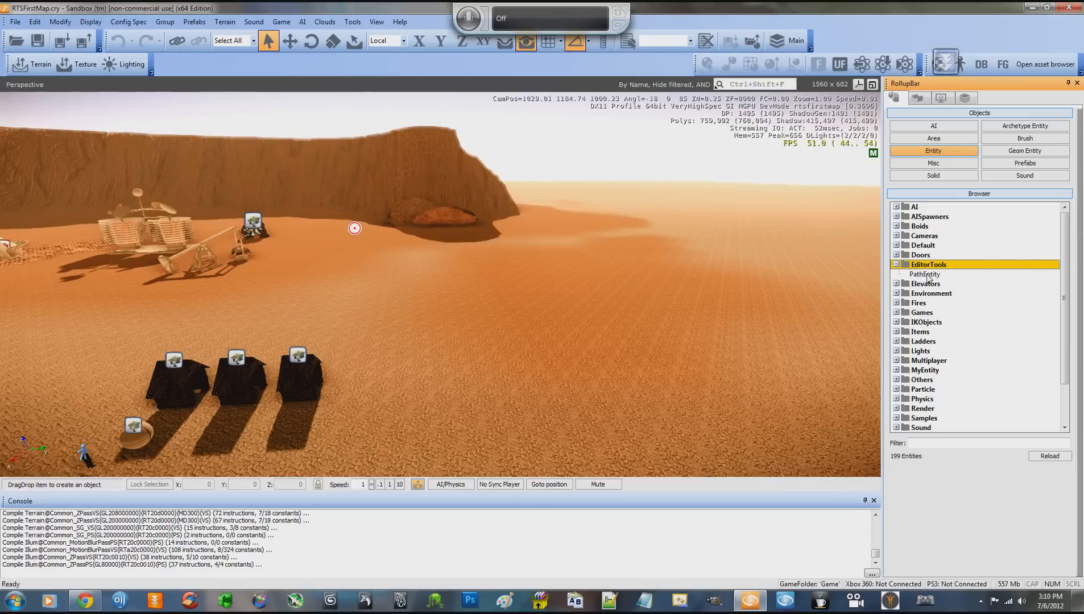
left_click(927, 275)
left_click(567, 328)
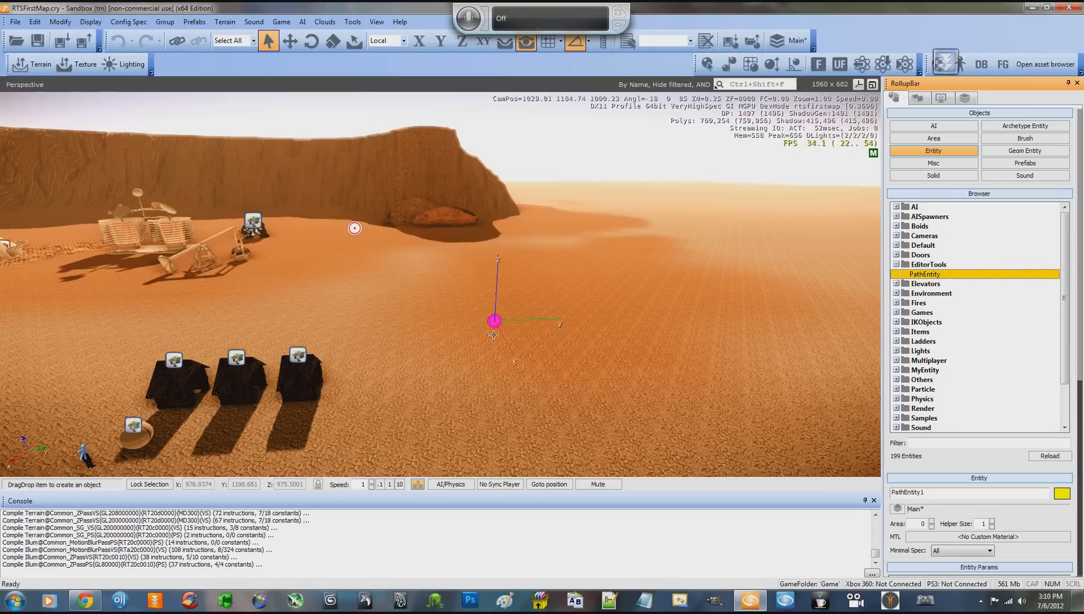
left_click(505, 318)
Raise the new path entity above the ground along Z to about 984.9
key("w")
right_click_drag(564, 295, 561, 293)
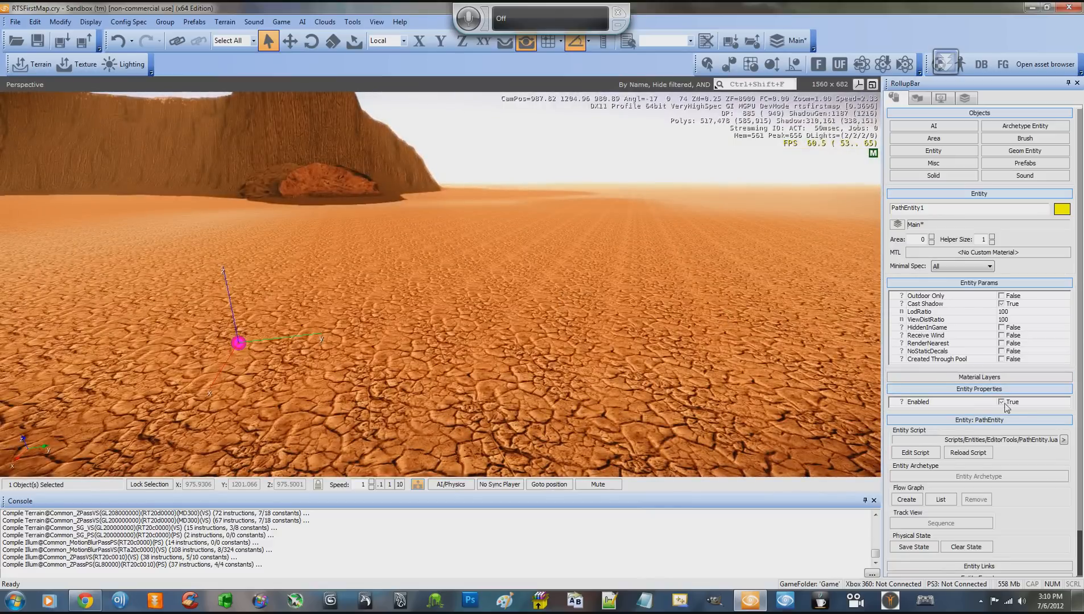
right_click_drag(608, 369, 608, 367)
key("s")
key("w")
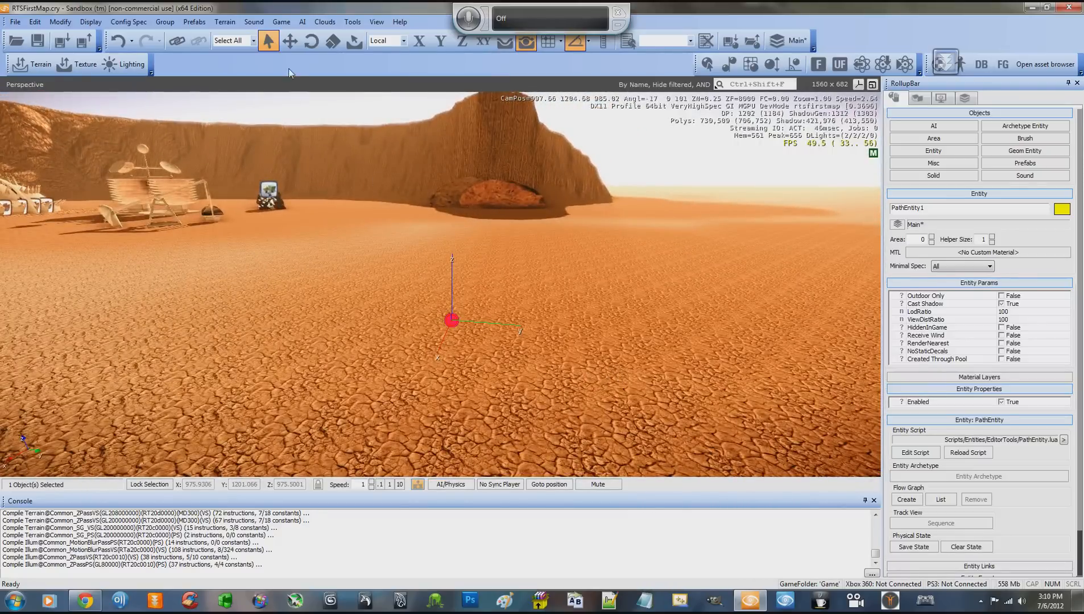
left_click(294, 44)
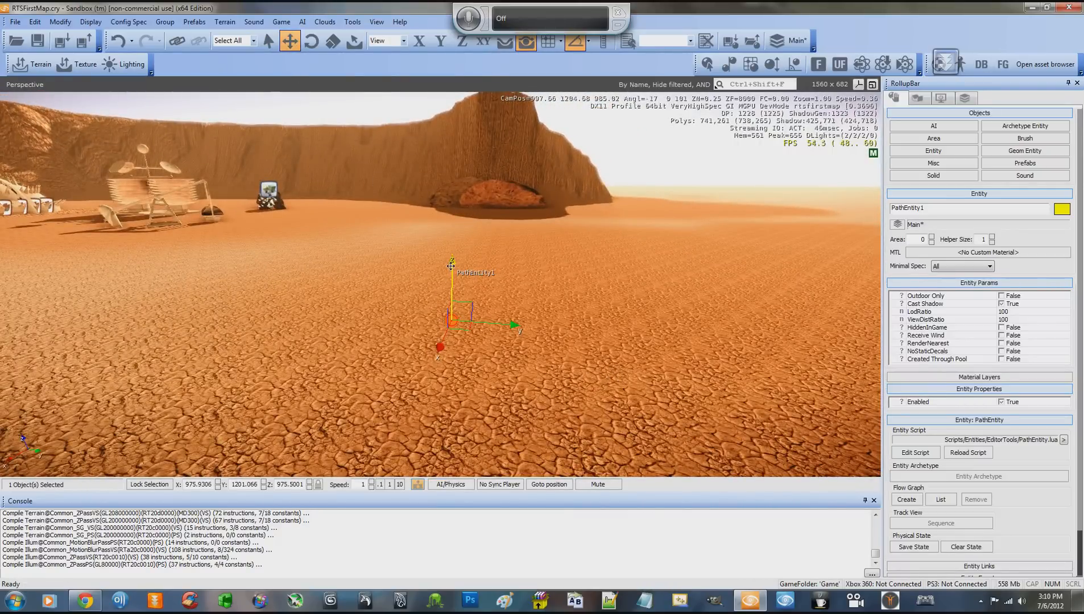
left_click_drag(451, 266, 452, 125)
Clone the path entity in the XY plane to create a linked second point at about X 966.7, Y 1212.3
key("w")
right_click_drag(581, 248, 580, 248)
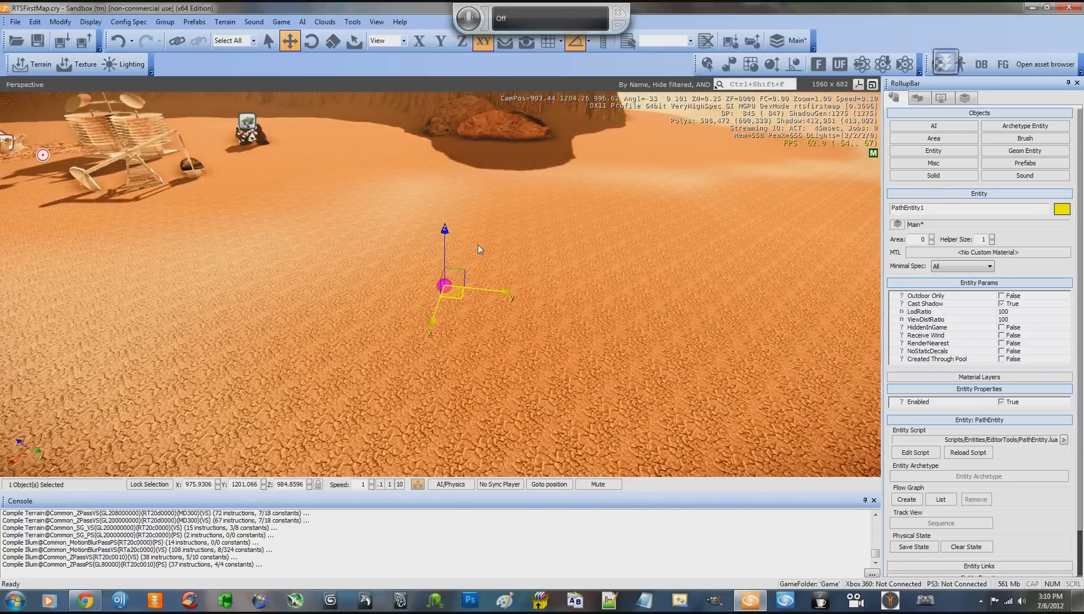
mouse_move(479, 275)
left_mouse_down("shift")
mouse_move(650, 265)
mouse_move(511, 267)
mouse_move(690, 287)
mouse_move(438, 190)
mouse_move(231, 249)
mouse_move(406, 394)
mouse_move(610, 259)
mouse_move(602, 212)
mouse_move(544, 146)
mouse_move(601, 238)
left_mouse_up("shift")
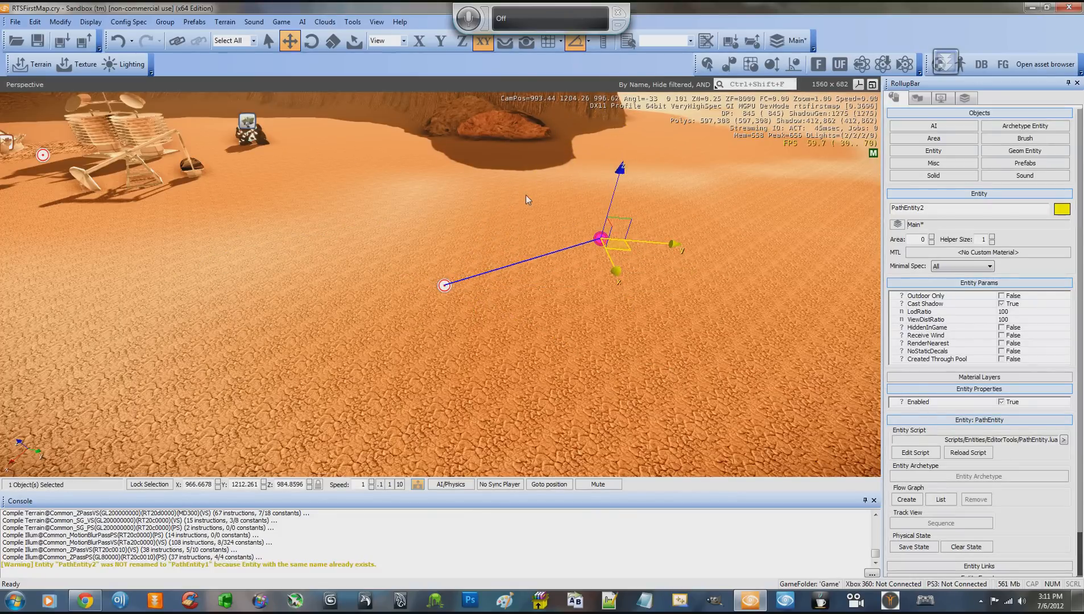
Set the camera speed to 0.1 and reposition the second path point to about X 964.3, Y 1207.7, Z 984.2
key("w")
mouse_move(526, 194)
right_mouse_down()
mouse_move(536, 197)
mouse_move(526, 195)
right_mouse_up()
key("a")
key("s")
key("d")
key("w")
key("a")
key("s")
key("w")
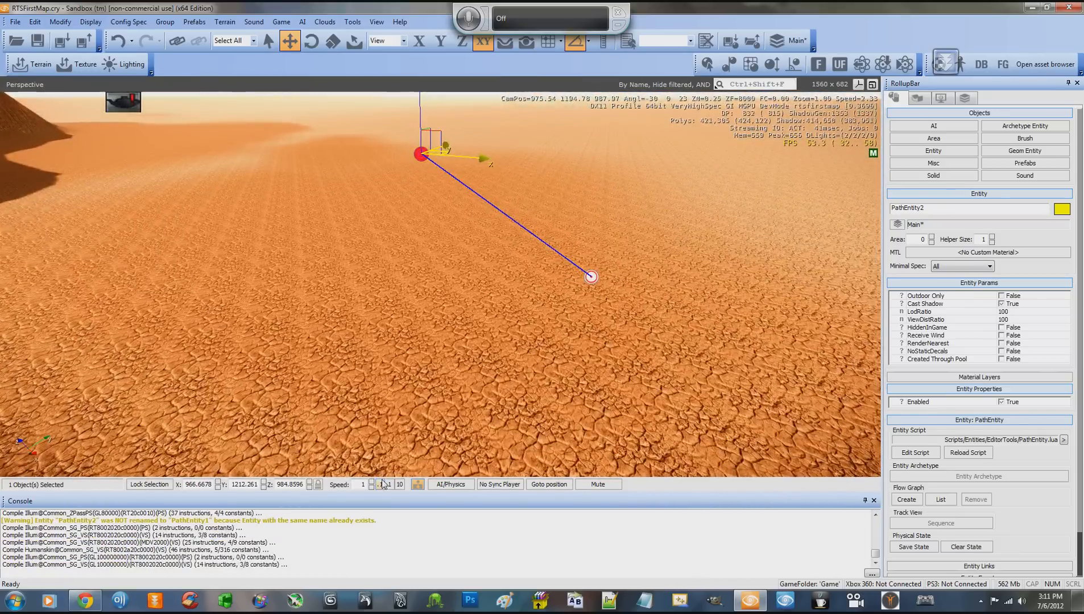
mouse_move(413, 421)
right_mouse_down()
mouse_move(426, 426)
mouse_move(415, 421)
right_mouse_up()
key("w")
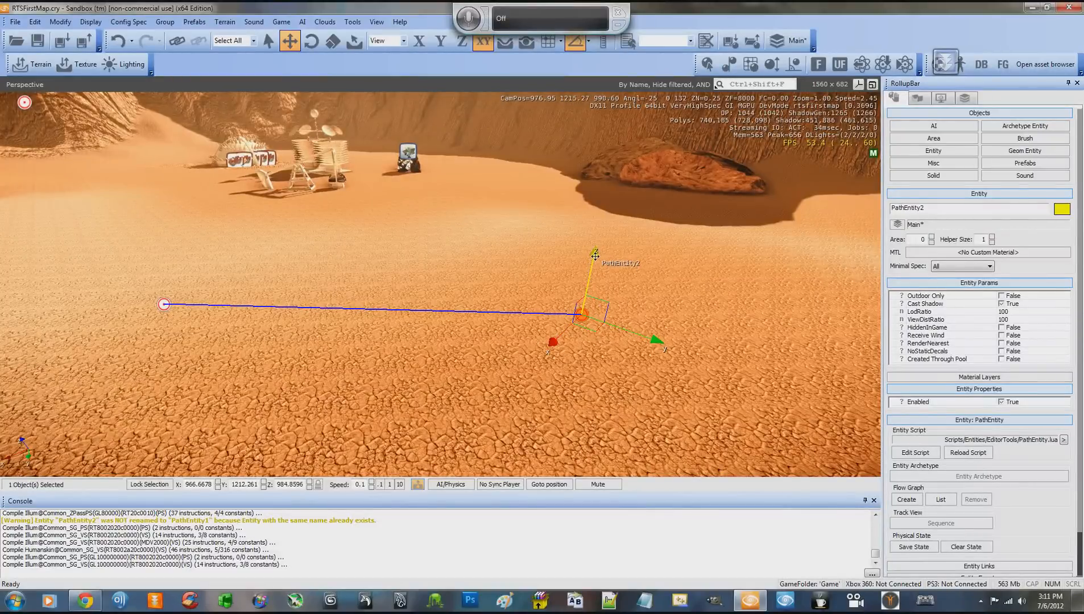
left_click_drag(590, 268, 603, 380)
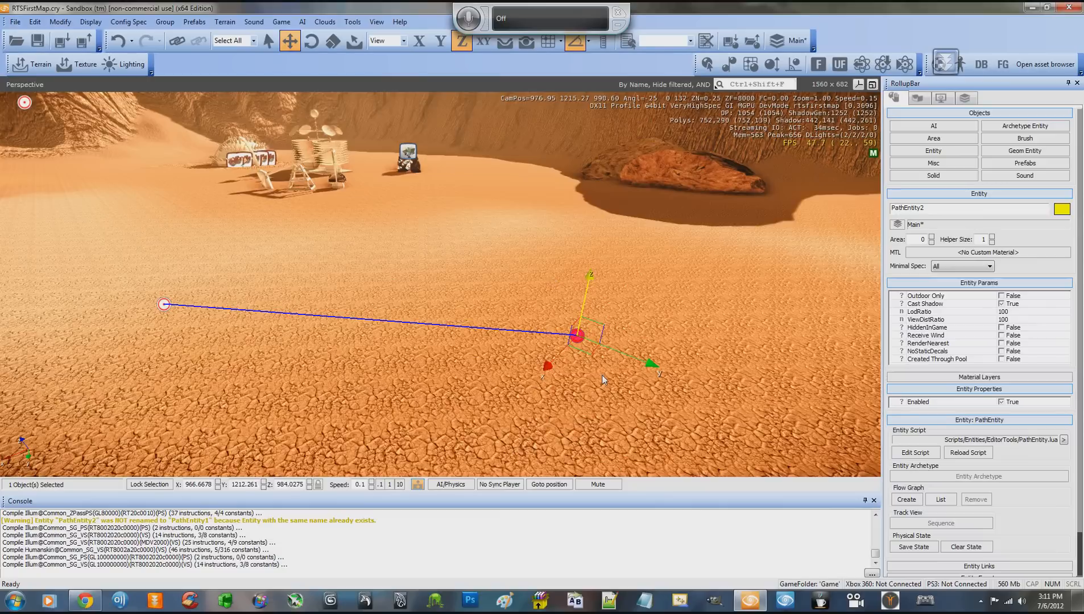
left_click_drag(580, 336, 501, 265)
left_click_drag(507, 217, 478, 211)
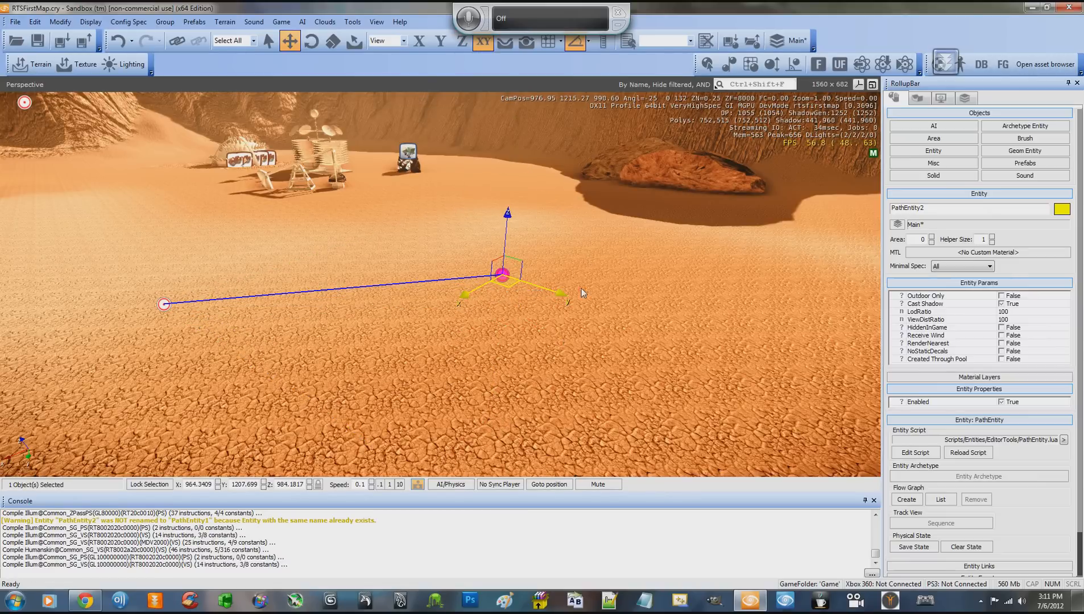
Clone the second path point repeatedly, placing four more linked points in a zigzag over the sand
mouse_move(581, 288)
right_mouse_down()
mouse_move(610, 277)
mouse_move(600, 277)
right_mouse_up()
key("ctrl+c")
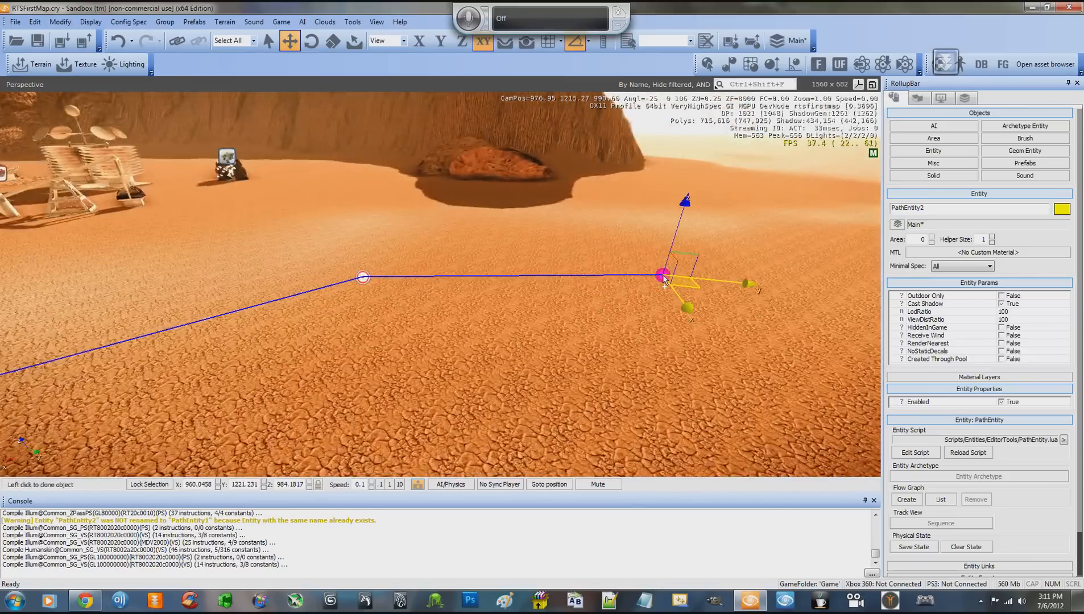
left_click(663, 277)
left_click(555, 396)
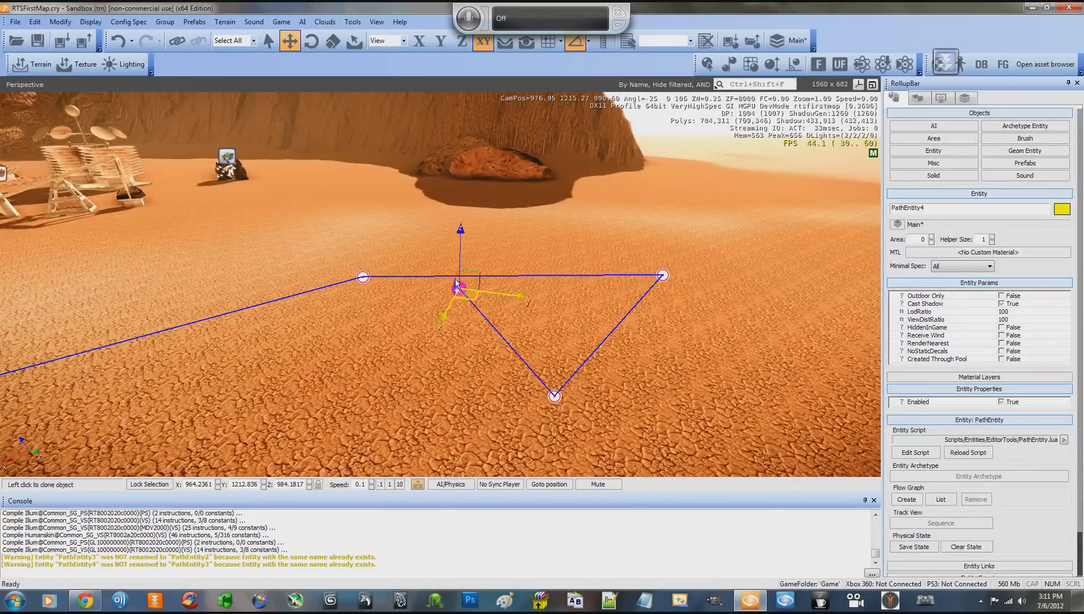
left_click(429, 222)
left_click(153, 260)
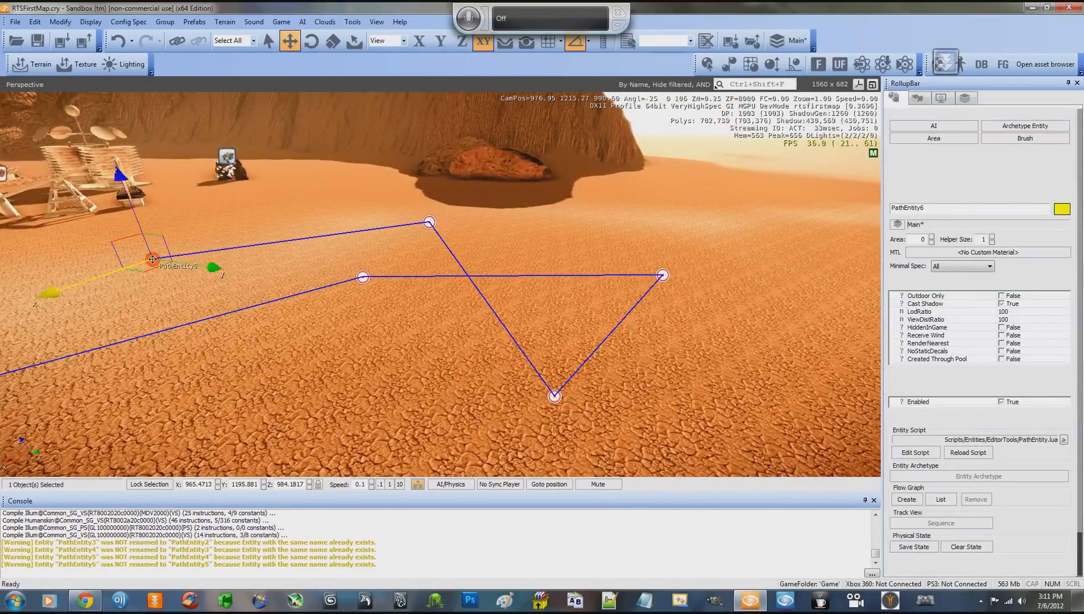
Continue the path with five more cloned points, crossing the earlier segments and ending at about X 973.3, Y 1166.6
right_click_drag(276, 252, 278, 256)
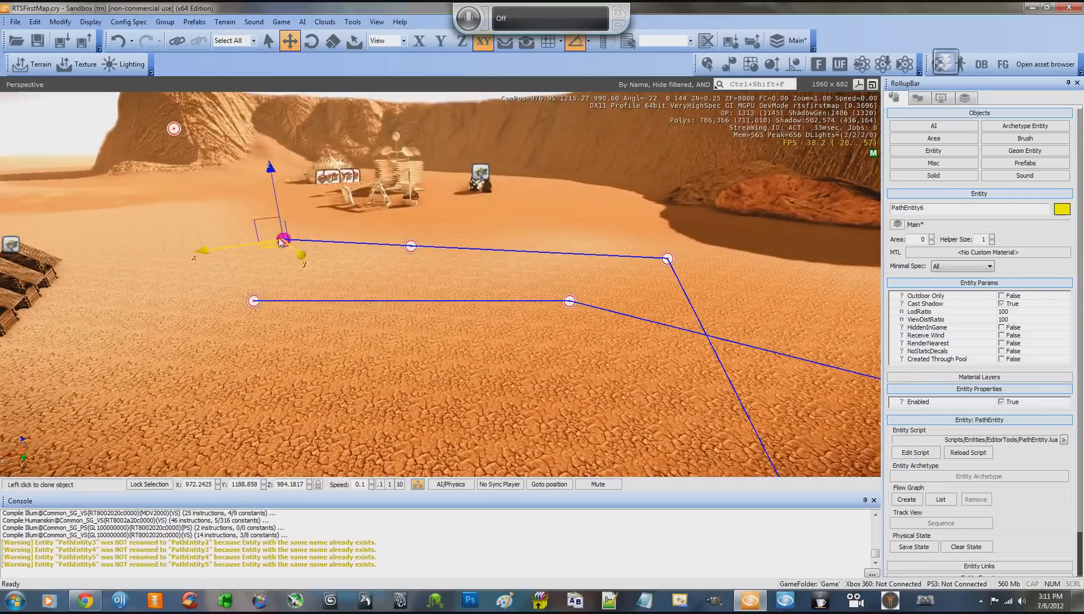
left_click(253, 234)
left_click(406, 383)
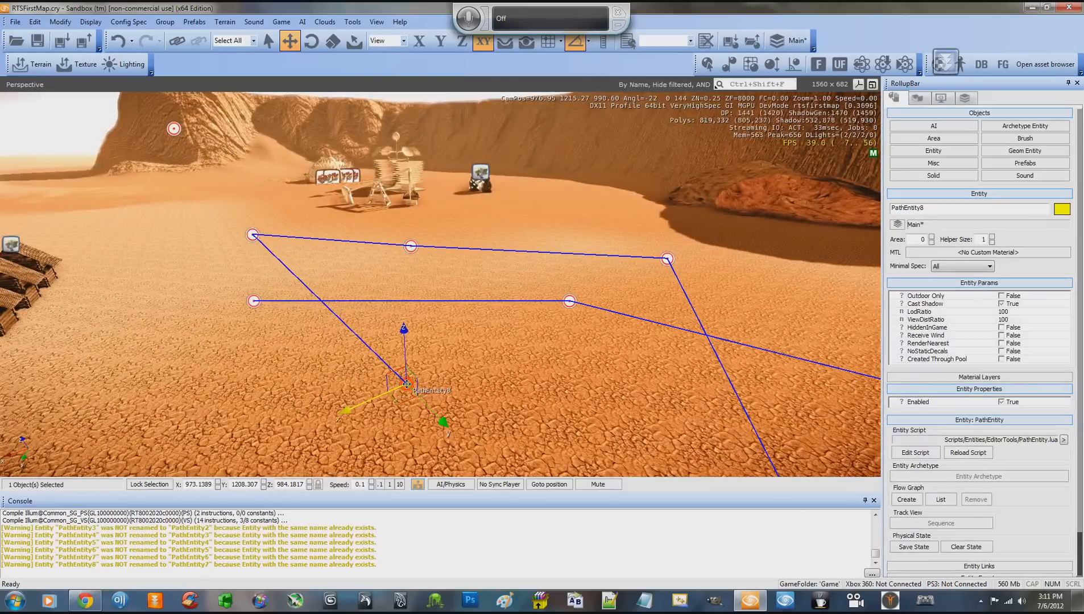
left_click(560, 230)
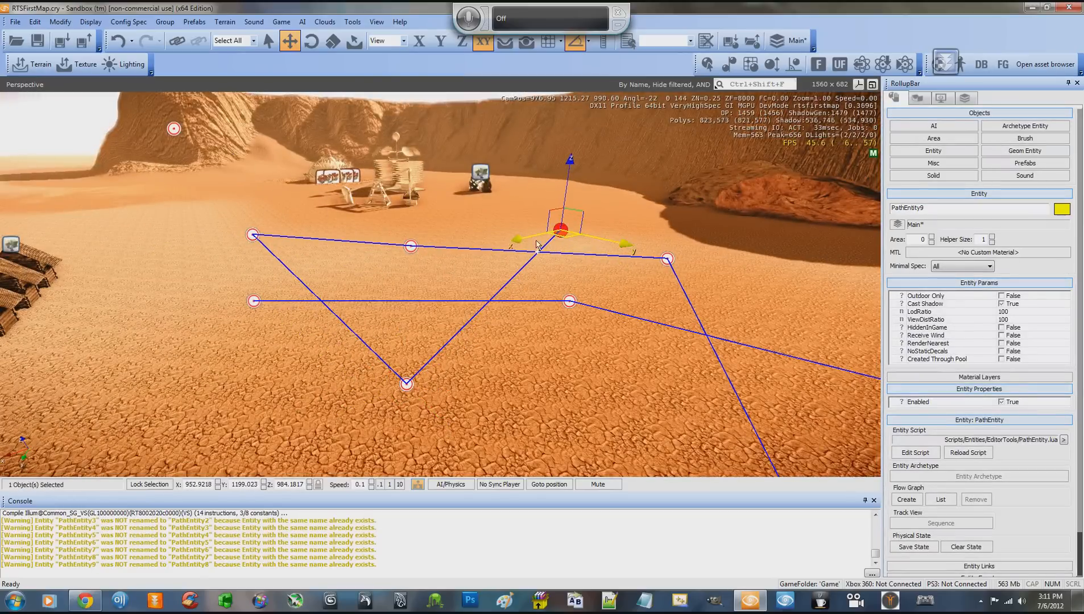
left_click(359, 262)
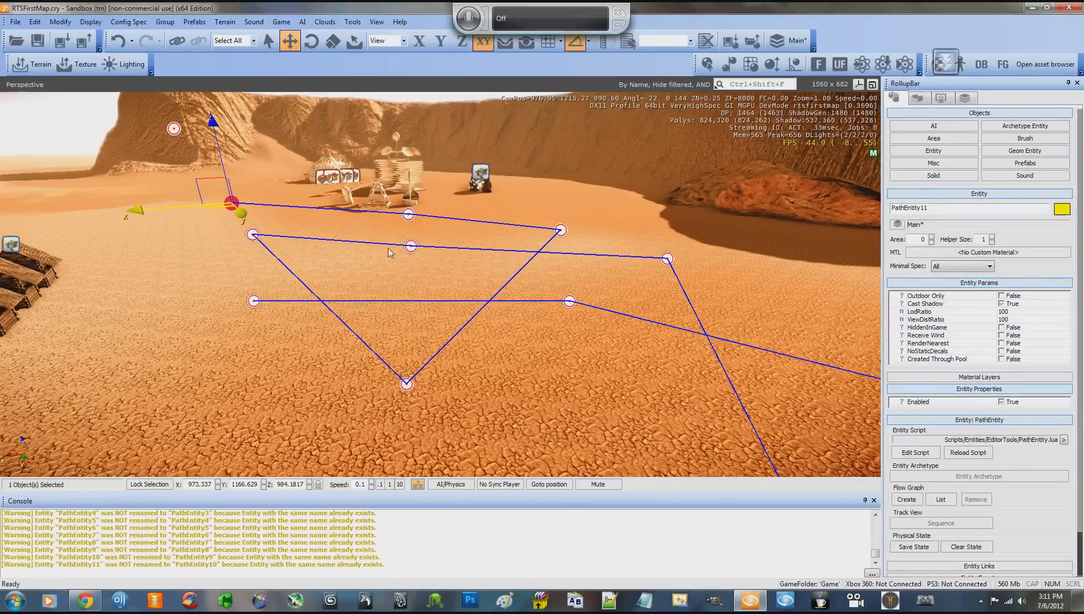
Raise the last path point along Z to about 989.6
right_click_drag(388, 248, 388, 248)
key("s")
key("w")
key("w")
key("s")
key("a")
key("a")
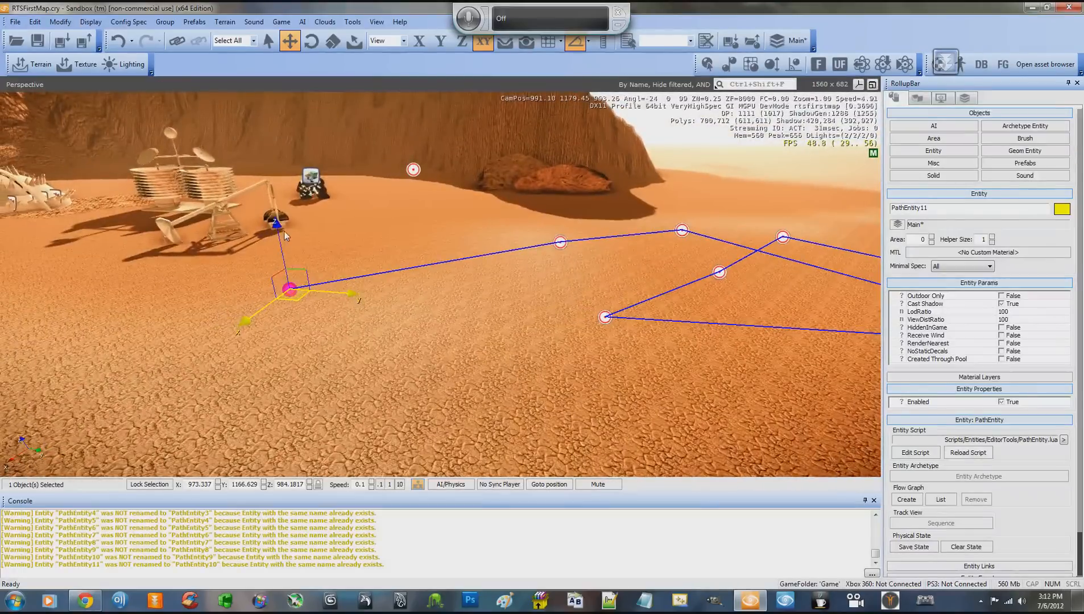
left_click_drag(284, 232, 263, 115)
Move the sixth path point within the XY plane to about X 966.1, Y 1191.4
right_click_drag(345, 253, 348, 254)
key("w")
key("d")
key("shift+s")
key("shift+d")
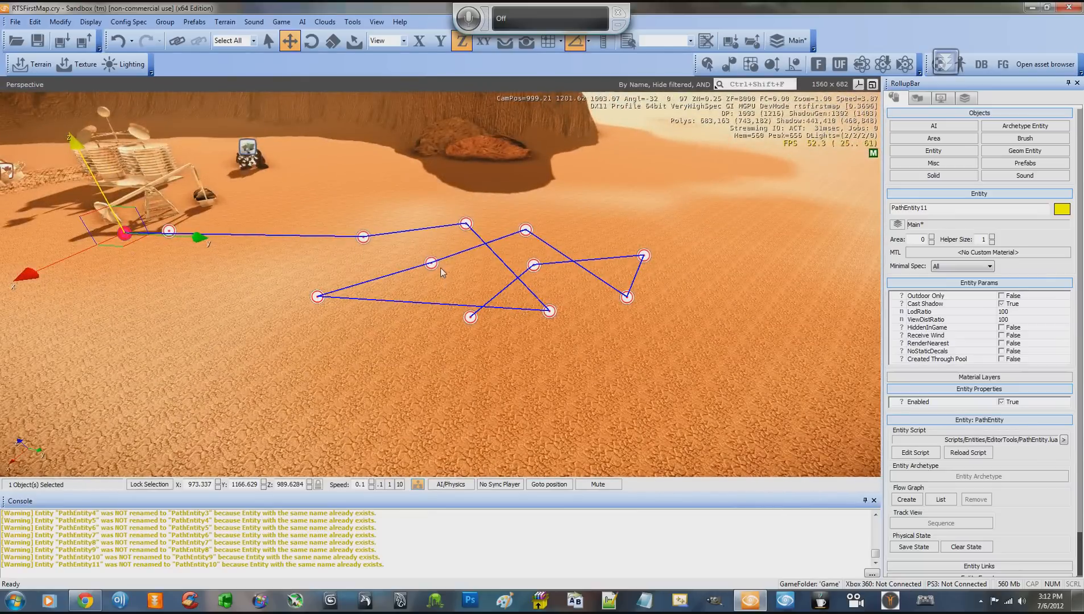
left_click(433, 264)
key("w")
mouse_move(449, 273)
right_mouse_down()
mouse_move(462, 283)
mouse_move(454, 274)
right_mouse_up()
key("shift+s")
key("shift+a")
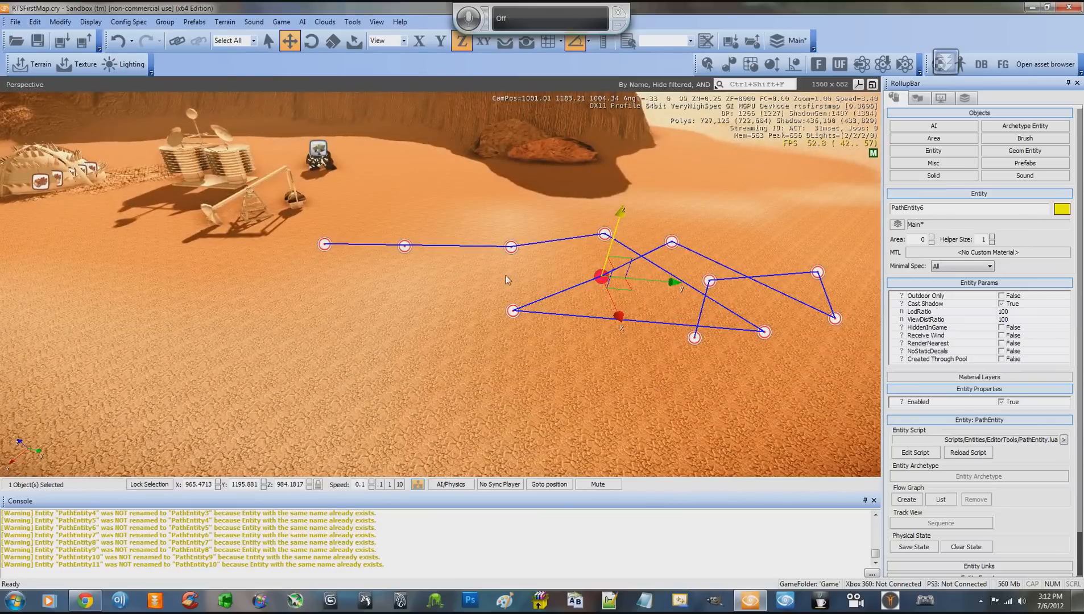
key("4")
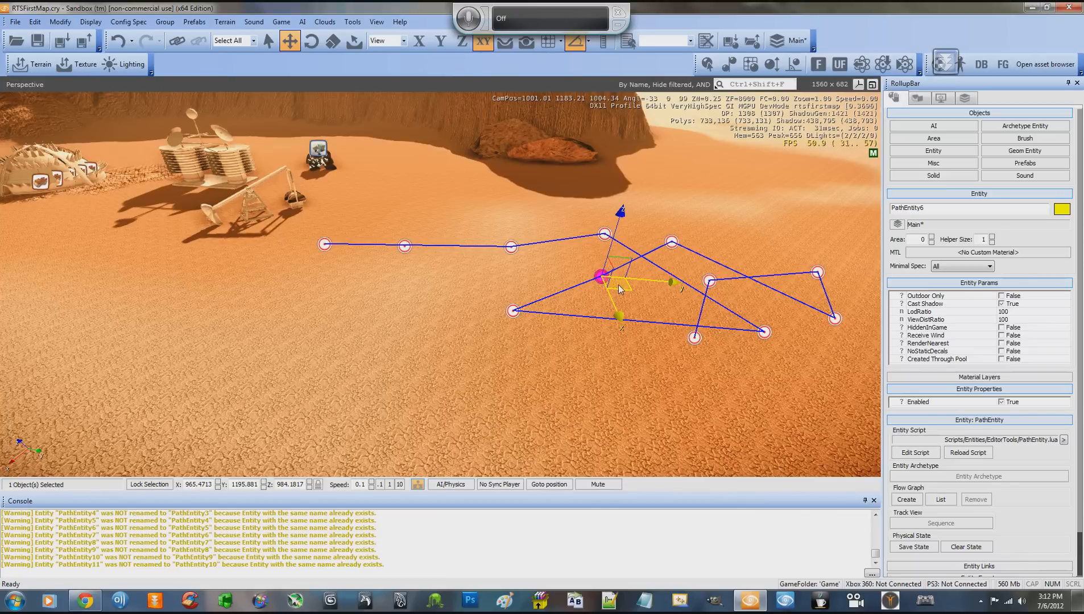
left_click_drag(626, 289, 584, 289)
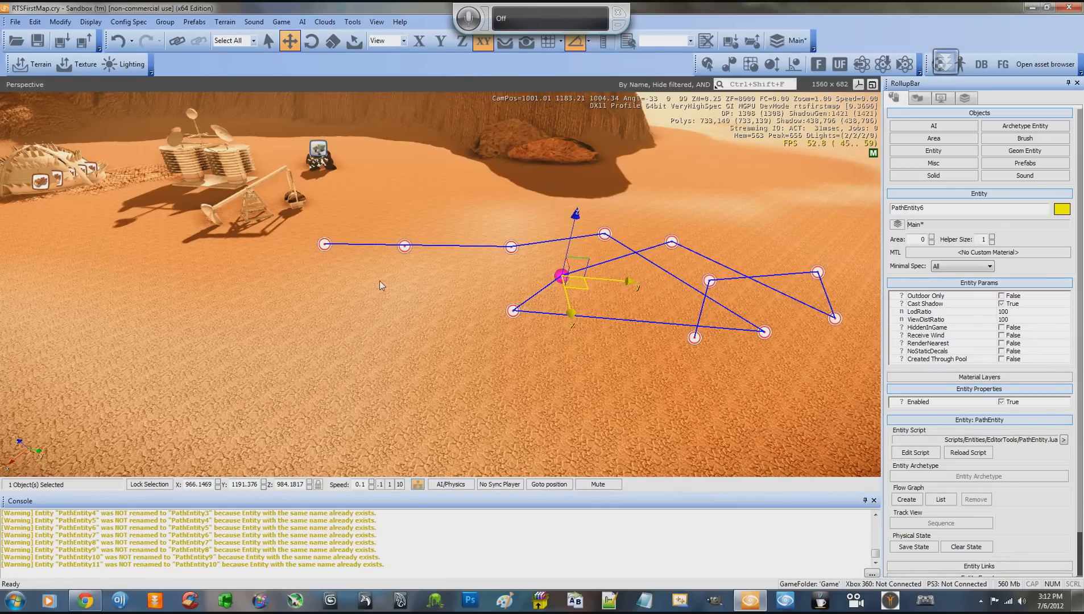
Clone the sixth path point and place the copy as the path's new end at about X 972.4, Y 1139.5
key("ctrl+c")
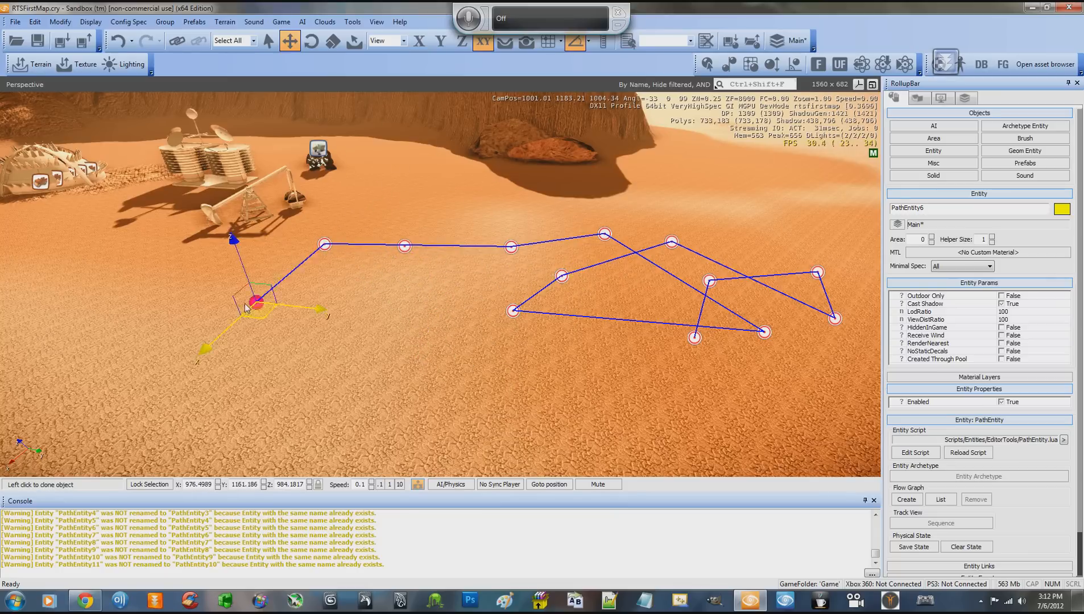
left_click(131, 267)
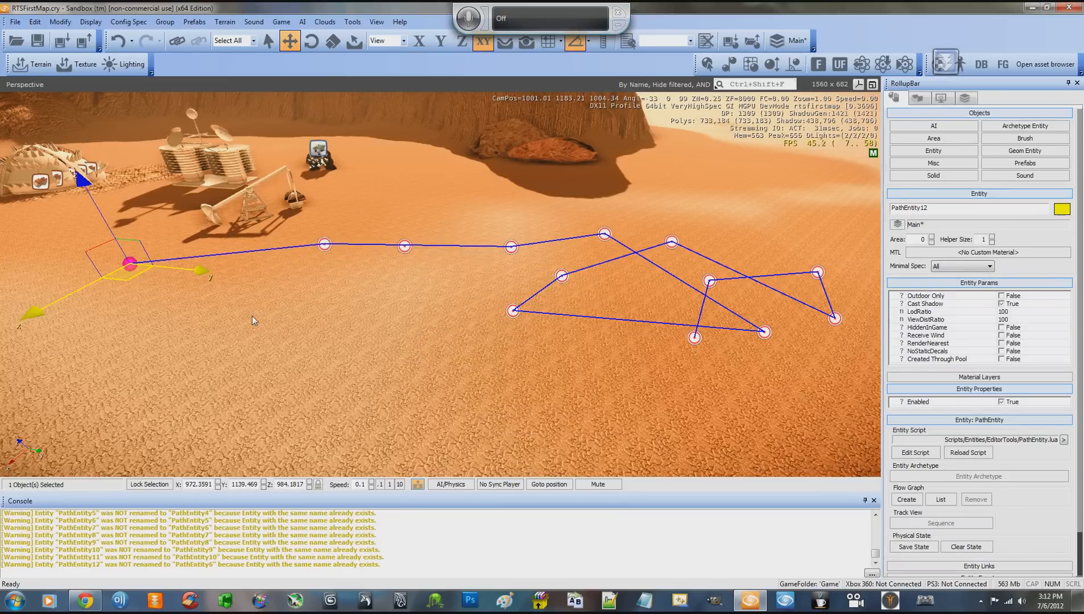
Clone the RTSGame1 entity to about X 988.7, Y 1178.8 and raise the copy to about Z 996.9
left_click(405, 246)
key("ctrl+c")
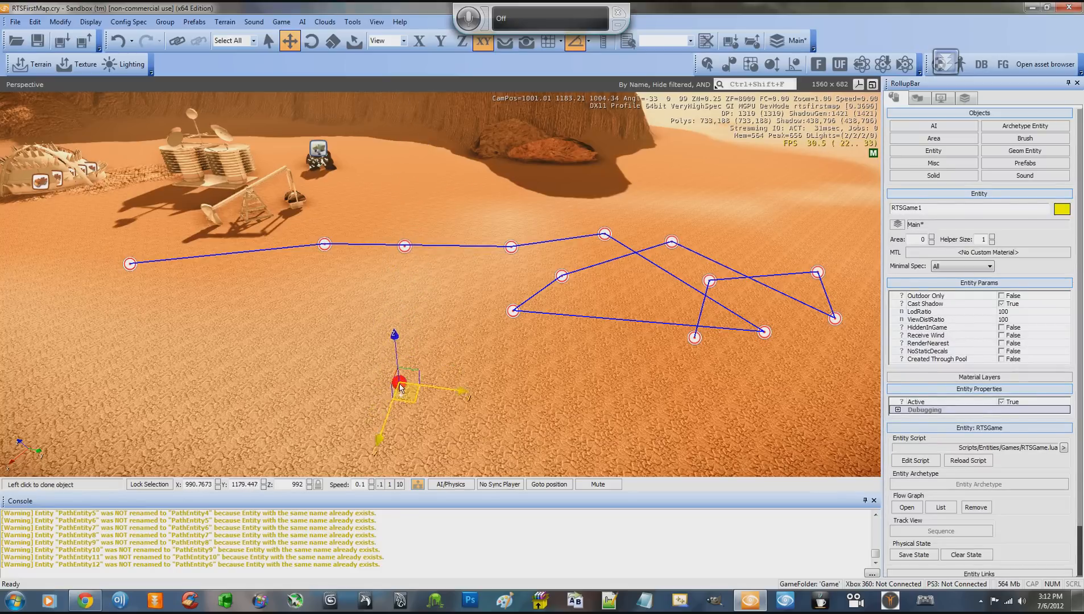
left_click(398, 351)
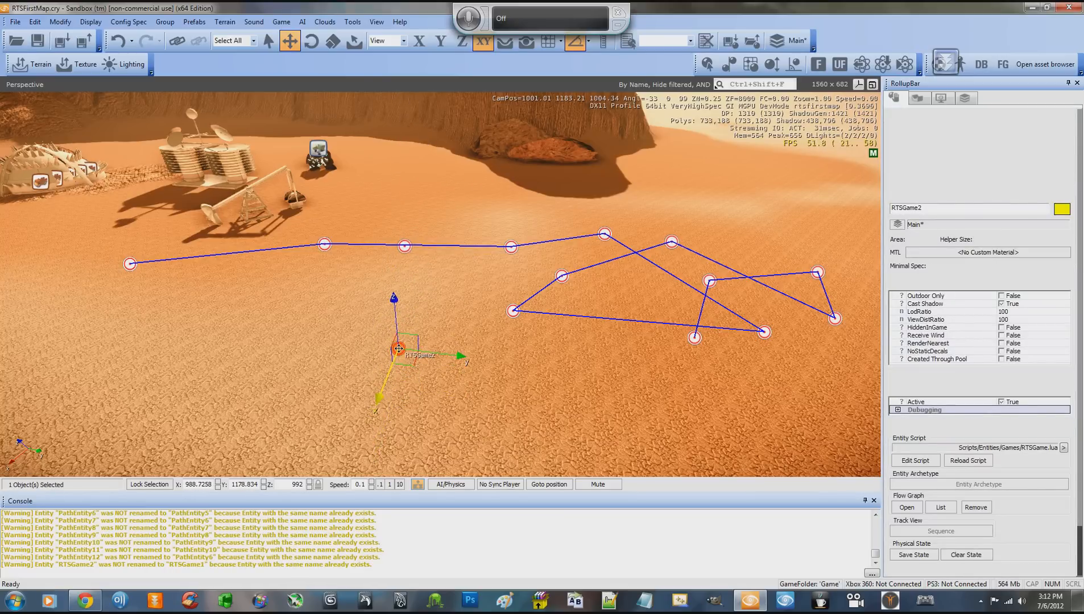
key("3")
left_click_drag(399, 350, 384, 208)
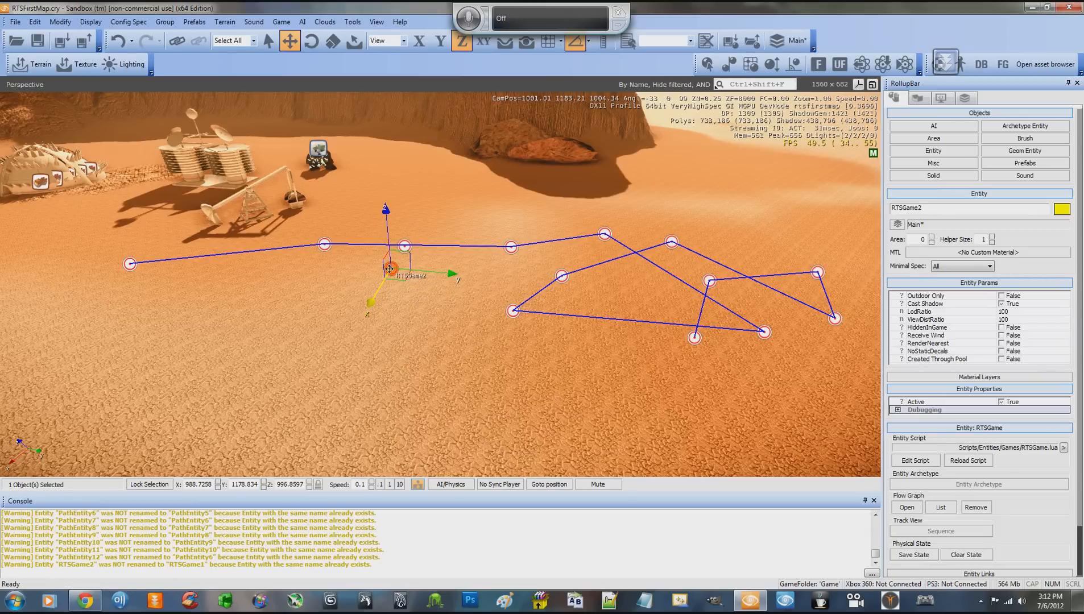
Delete the cloned RTSGame2 entity near the path
key("Delete")
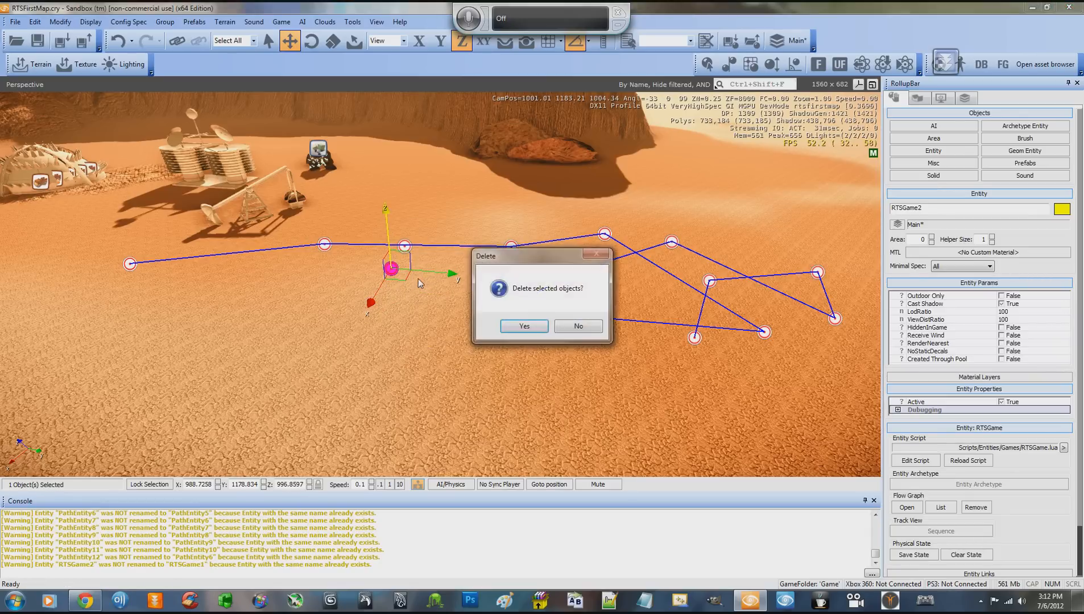
left_click(579, 326)
key("w")
right_click_drag(494, 309, 493, 309)
key("s")
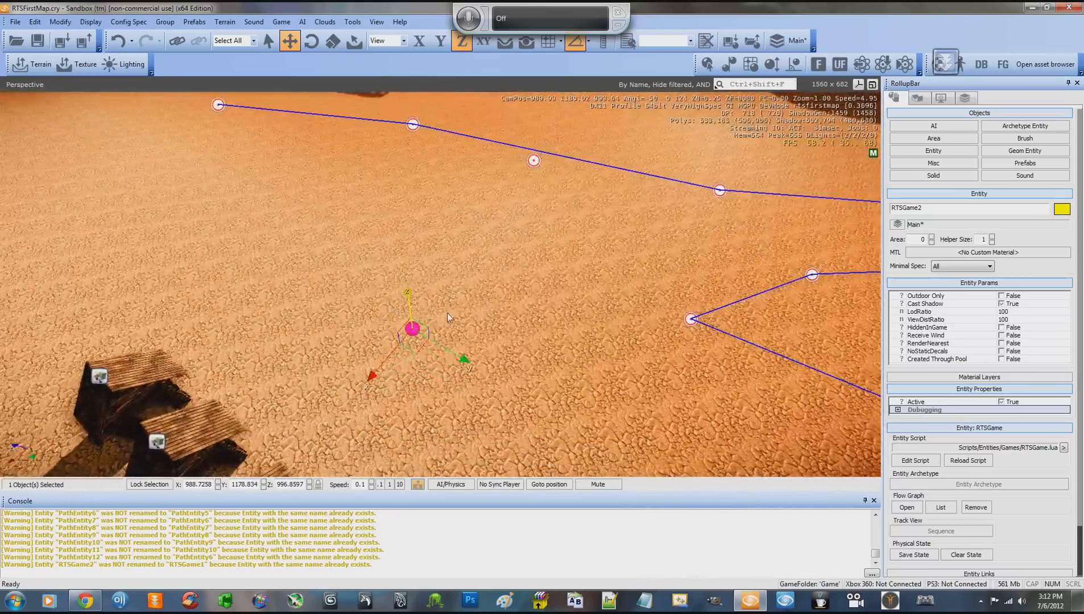
right_click_drag(409, 329, 409, 328)
key("Delete")
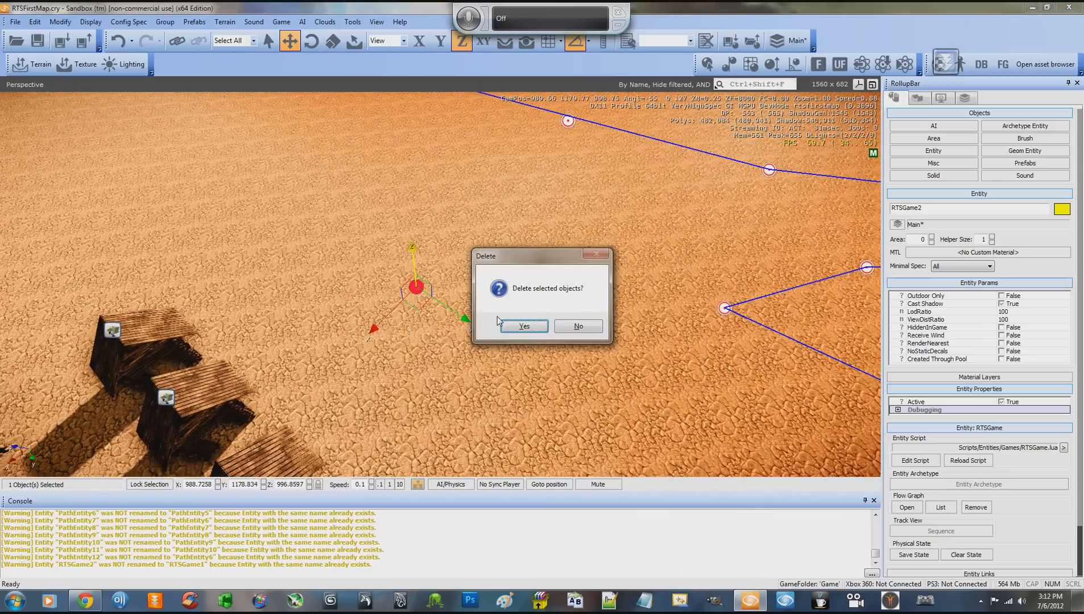
left_click(528, 322)
Clone PathEntity10 and place the copy as the path's new end at about X 974.3, Y 1150.0, Z 991.5
right_click_drag(531, 322, 532, 317)
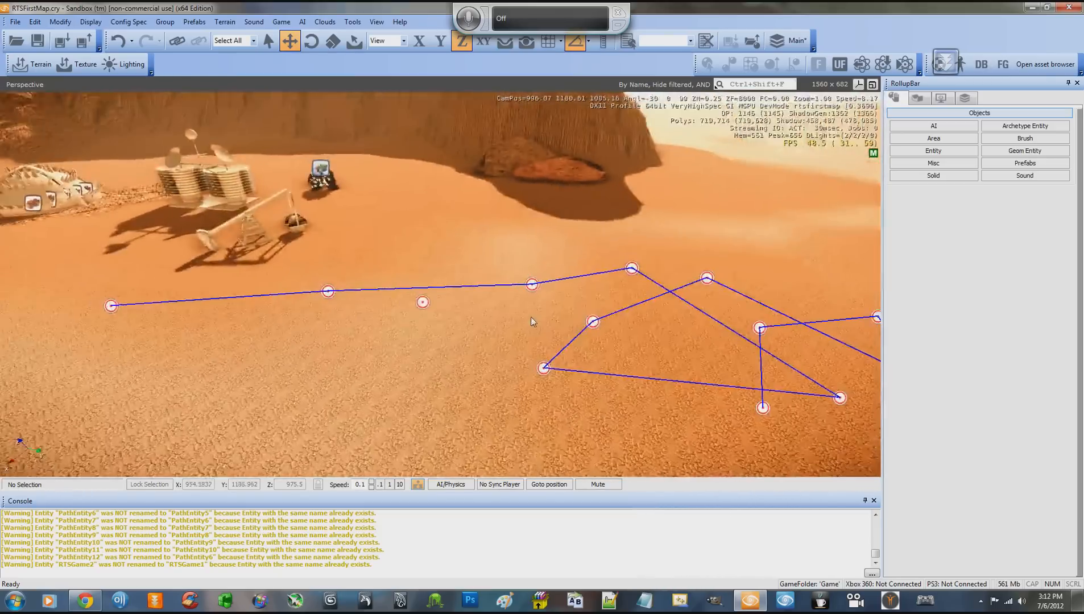
left_click(536, 279)
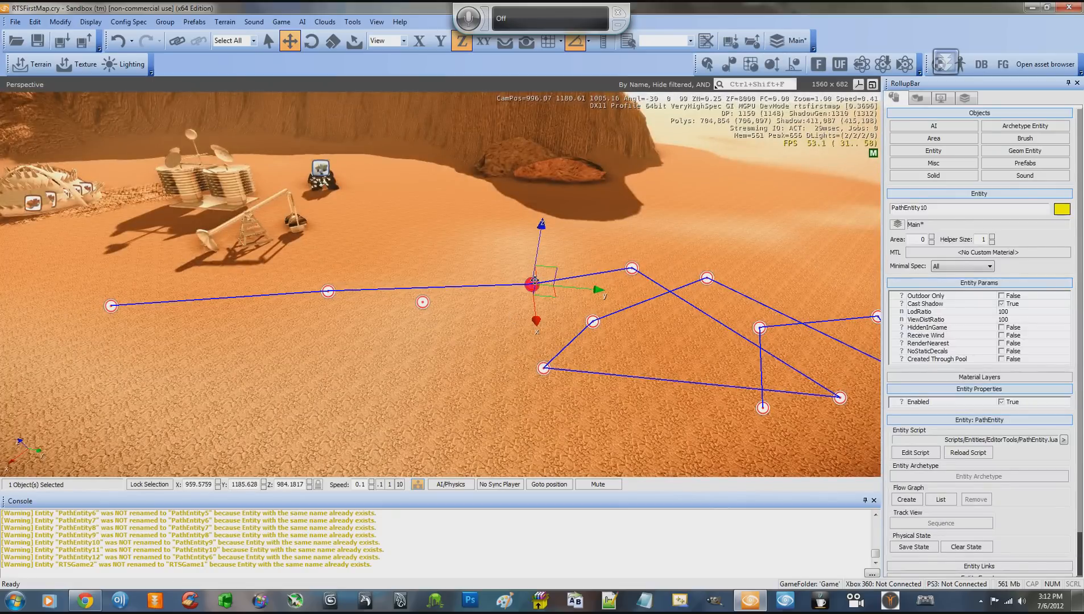
key("ctrl+d")
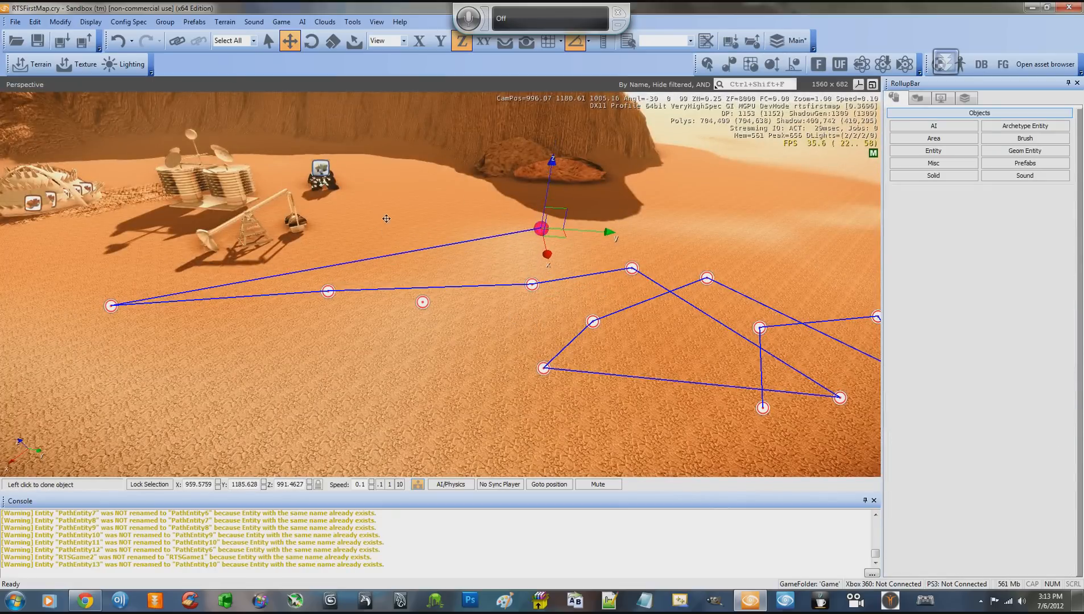
left_click(550, 222)
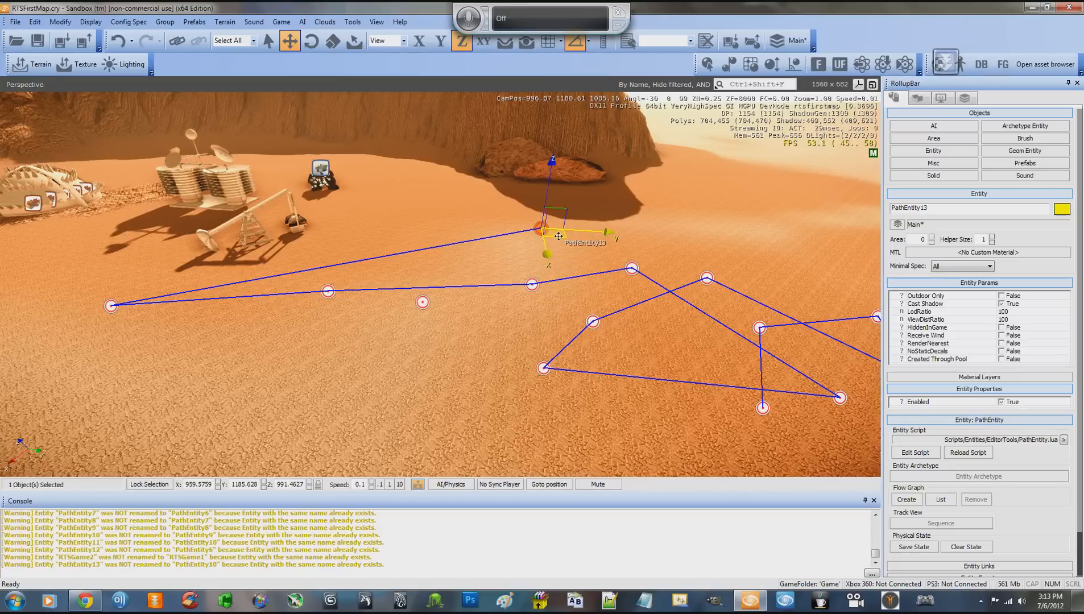
left_click_drag(556, 238, 139, 274)
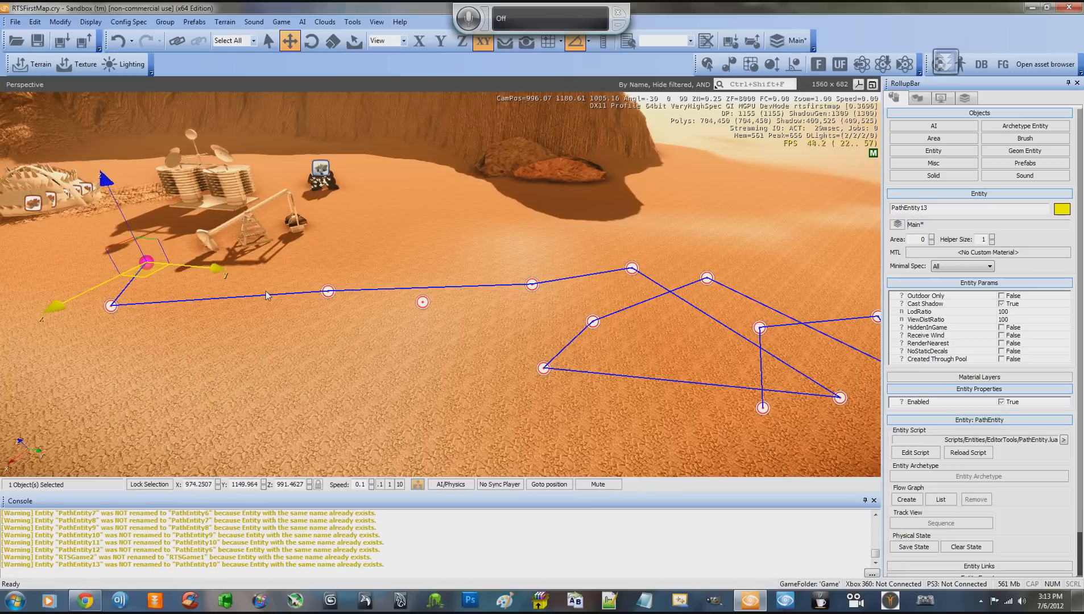
Clone the first path point to about X 940.6, Y 1163.3, and clone that copy to about X 975.6, Y 1179.0
left_click(762, 407)
right_click_drag(762, 407, 666, 409)
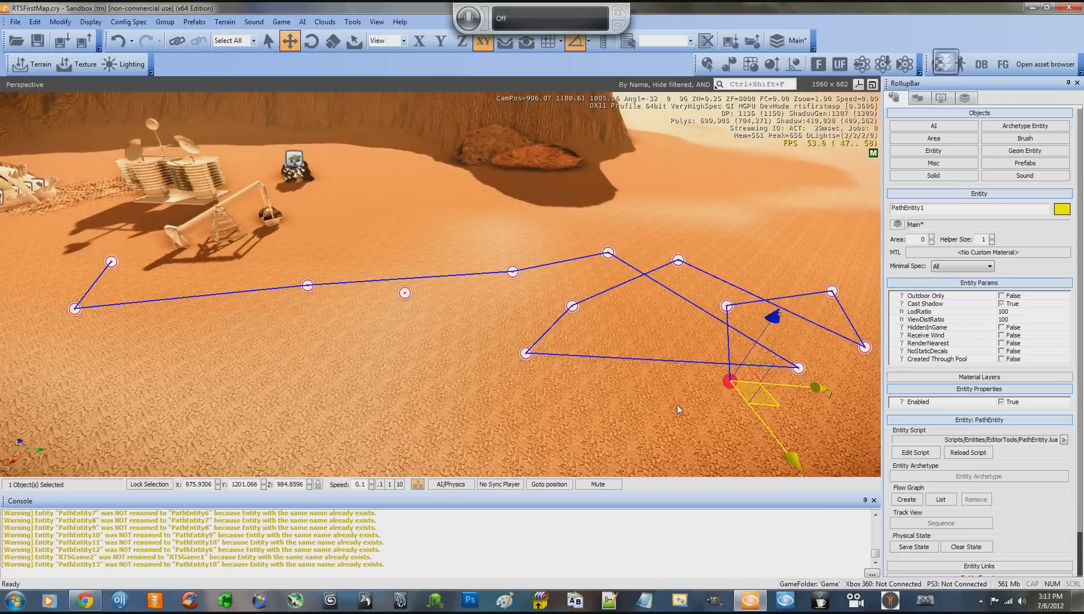
key("ctrl+c")
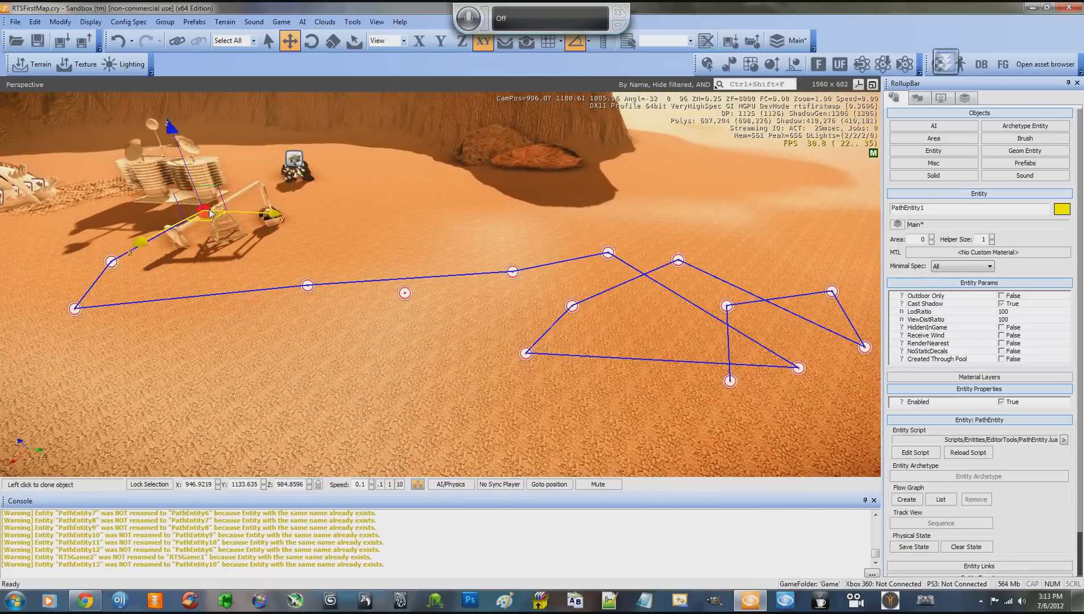
left_click(382, 210)
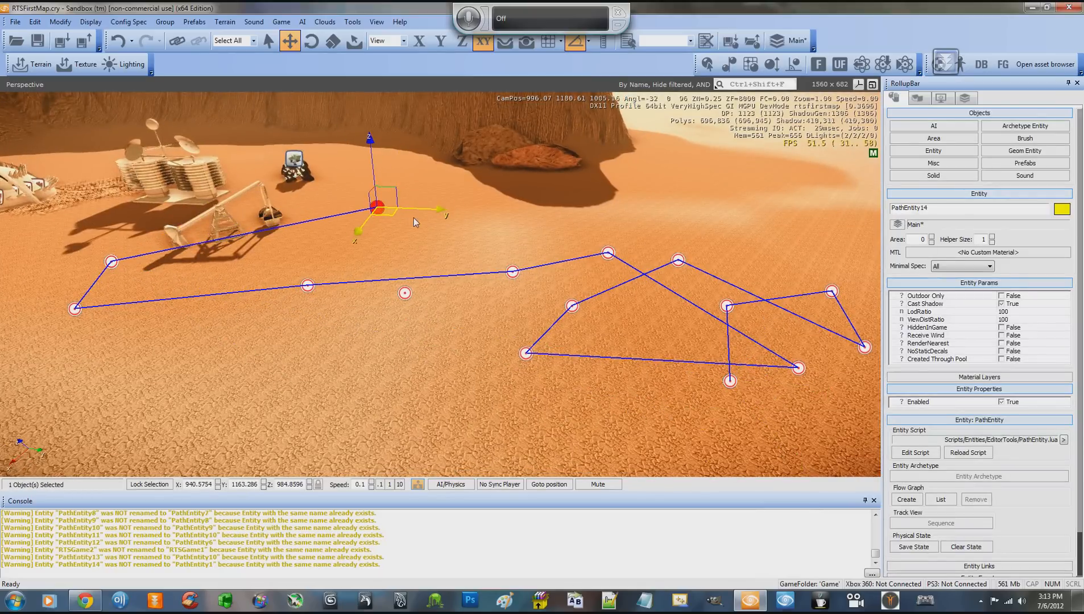
key("ctrl+c")
left_click(449, 357)
Examine the extended path and its crossing segments from several viewpoints above the terrain
mouse_move(475, 306)
right_mouse_down()
mouse_move(461, 310)
mouse_move(475, 303)
right_mouse_up()
key("w")
key("s")
key("a")
key("w")
key("d")
key("s")
key("a")
key("w")
key("s")
key("w")
key("d")
key("s")
key("a")
key("w")
key("a")
key("w")
key("s")
key("d")
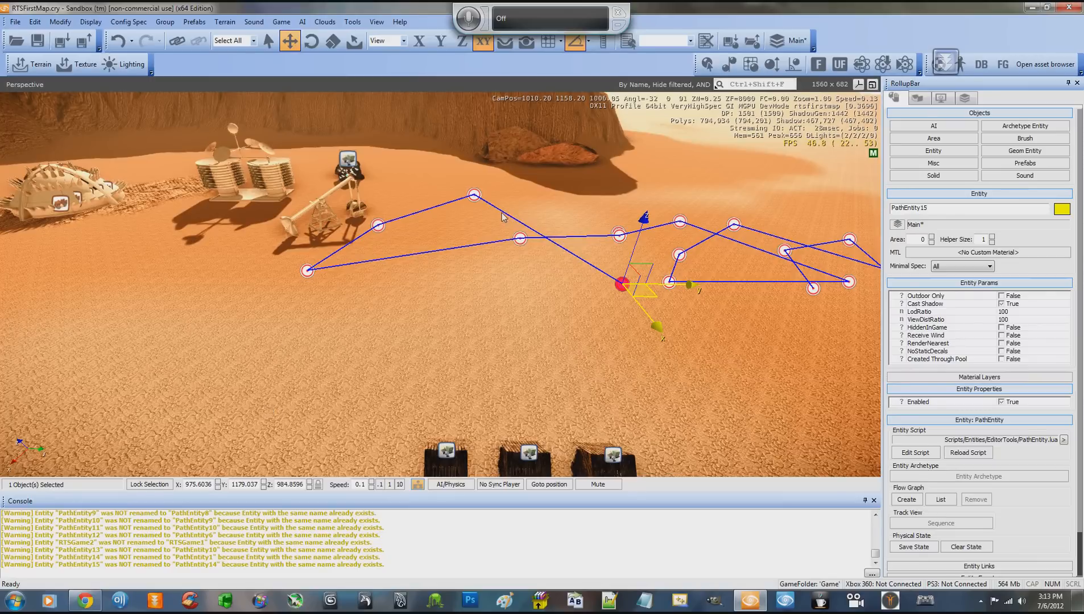
key("w")
key("d")
right_click_drag(491, 348, 493, 351)
key("s")
key("a")
key("w")
key("s")
key("d")
key("w")
key("d")
key("s")
key("a")
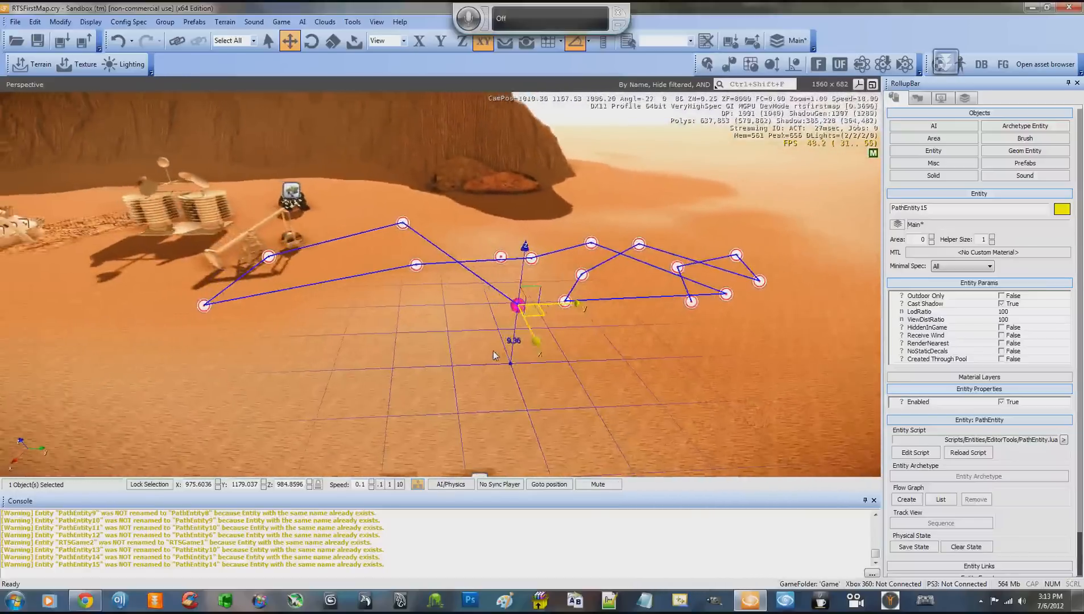
key("d")
key("w")
key("w")
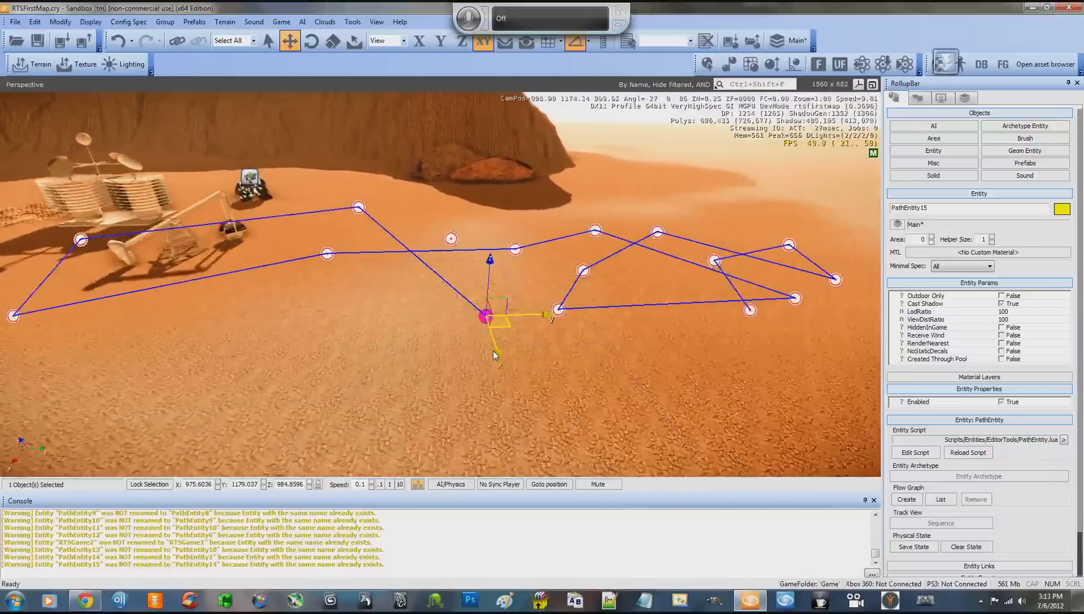
key("d")
key("s")
key("w")
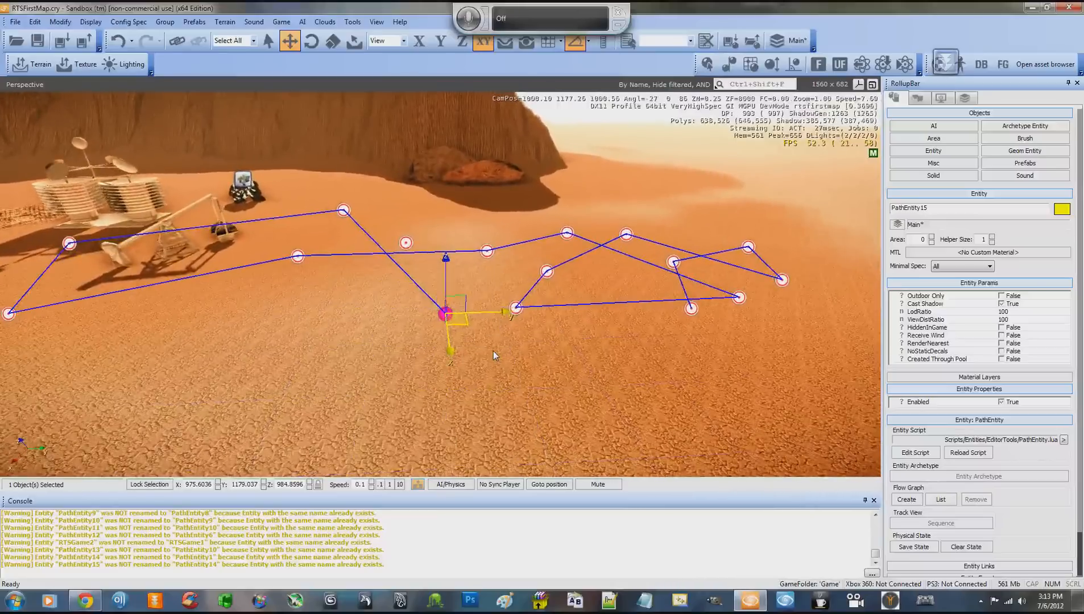
key("s")
key("w")
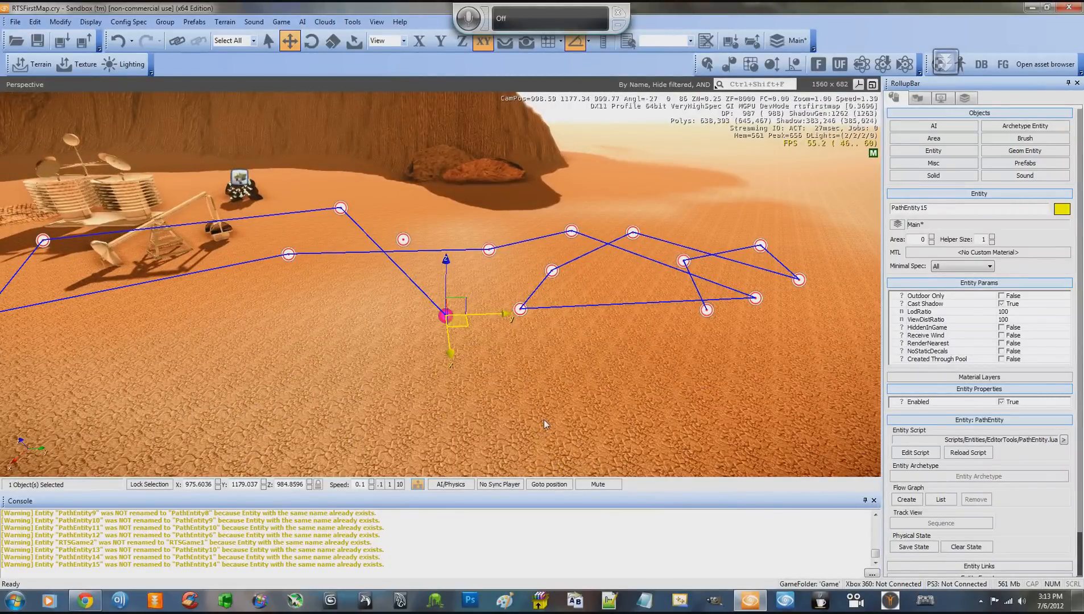
right_click_drag(543, 420, 561, 403)
key("s")
key("s")
key("w")
key("s")
key("a")
key("w")
key("s")
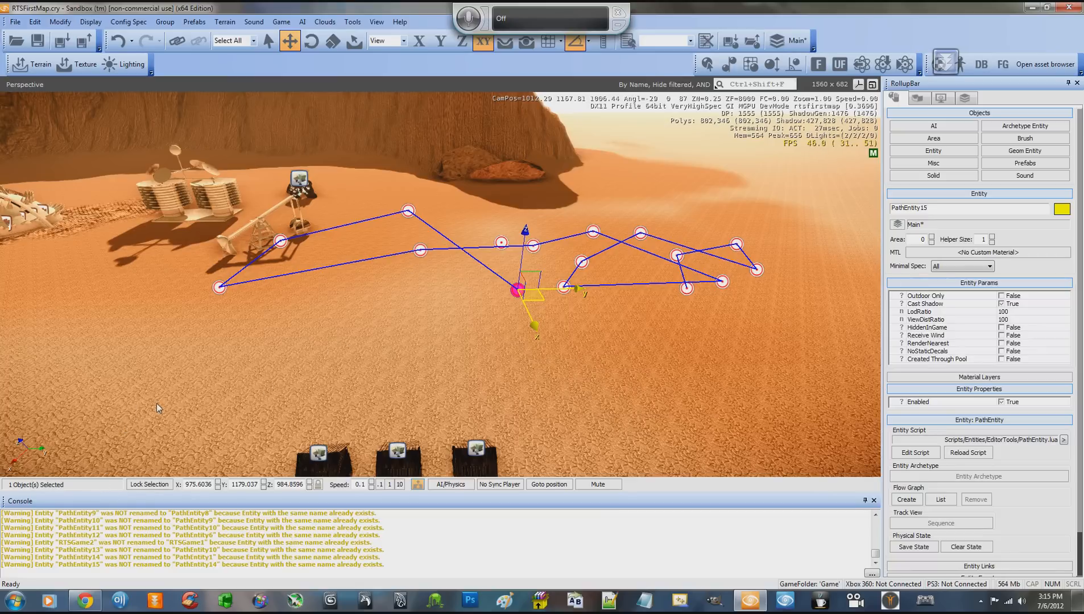
key("w")
right_click_drag(441, 316, 441, 317)
key("d")
key("s")
key("a")
key("w")
Clear the selection, run the level in game mode and return to editing
left_click(348, 372)
right_click_drag(354, 370, 354, 370)
key("d")
key("s")
key("d")
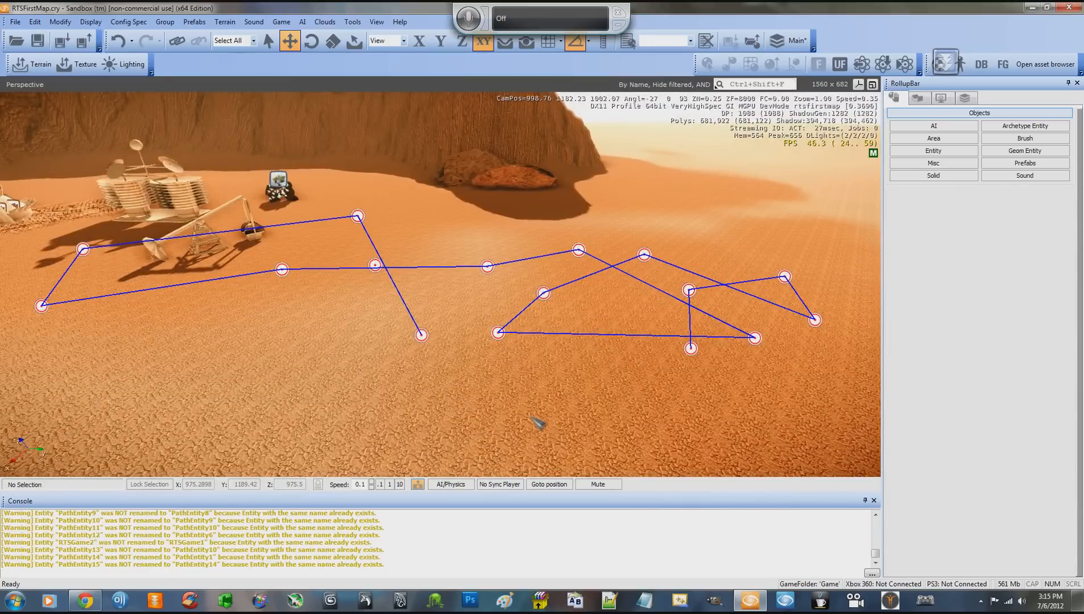
key("ctrl+g")
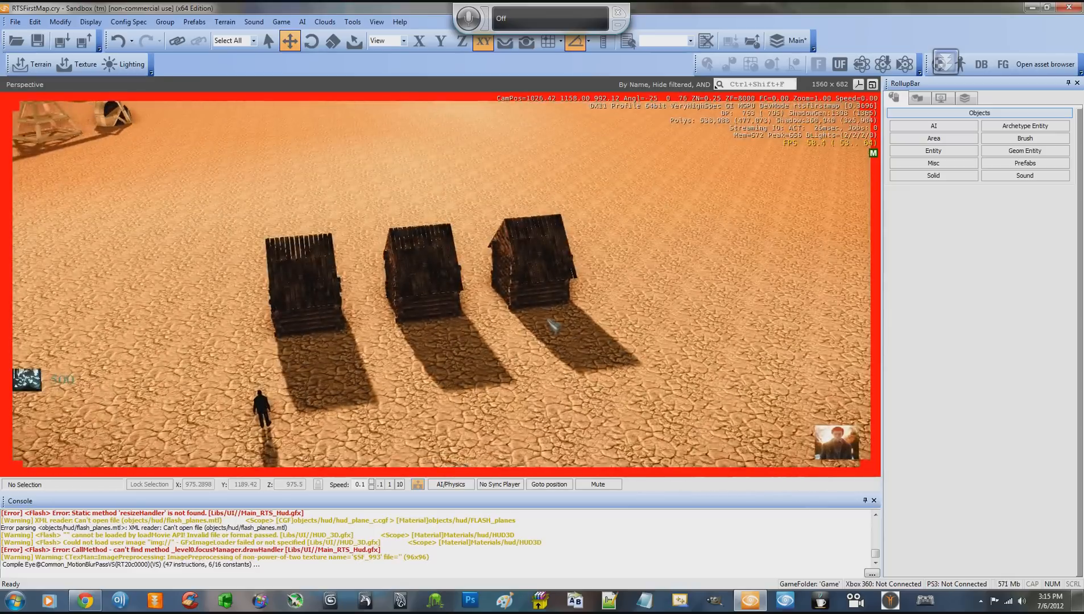
key("Escape")
Clone a middle path point and place the copy on the open sand between the path and the huts as its new end
right_click_drag(546, 319, 546, 322)
key("w")
key("s")
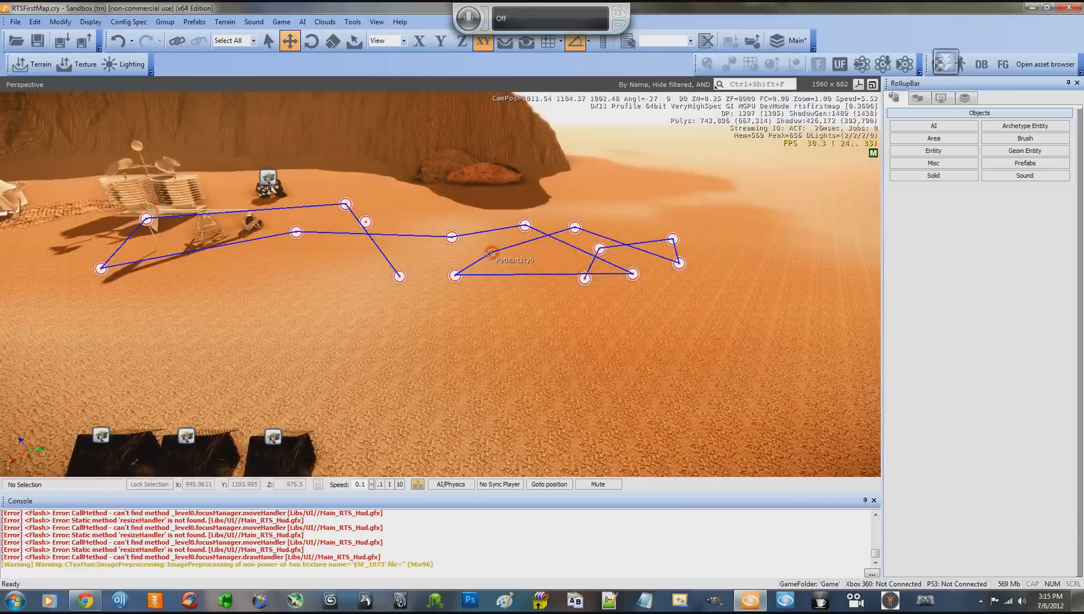
left_click(490, 253)
left_click_drag(493, 251, 482, 387, "shift")
Add a new PathEntity from the EditorTools entities as the path's end at about X 986.3, Y 1208.0
left_click(901, 152)
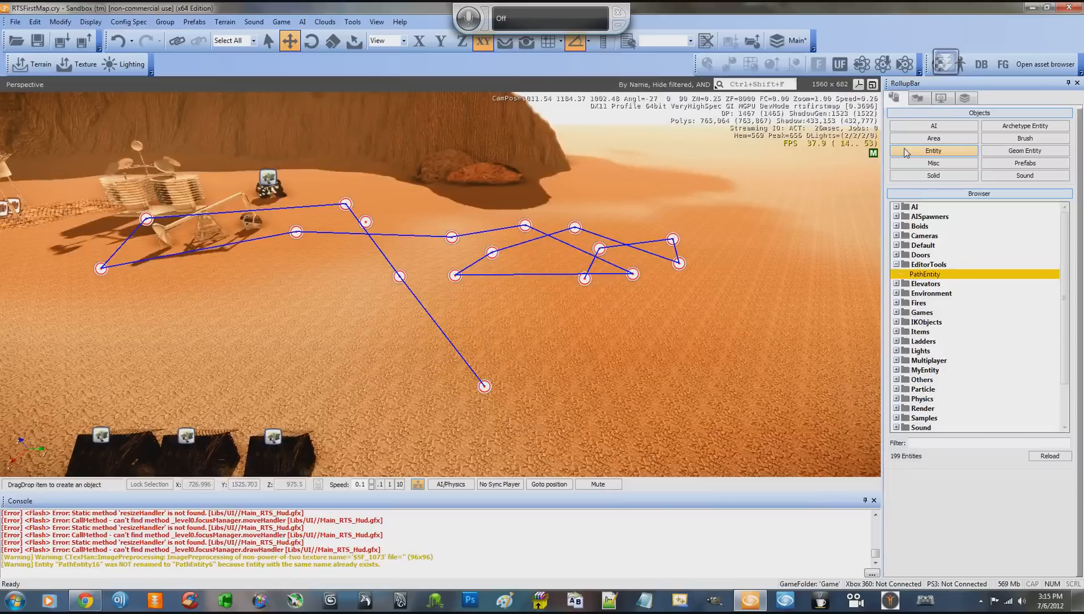
left_click_drag(925, 277, 701, 337)
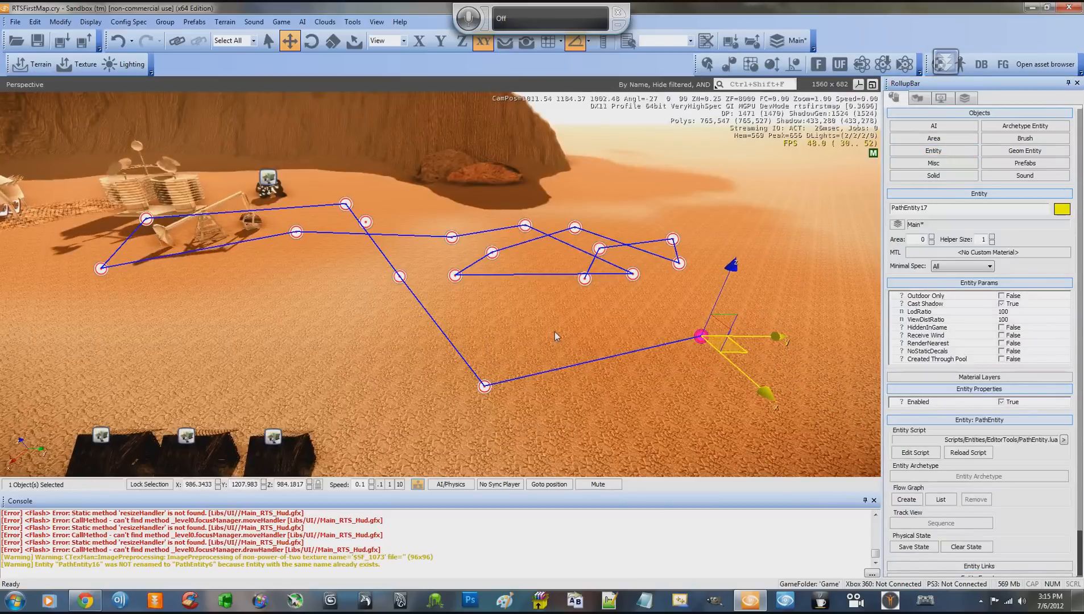
left_click(1002, 402)
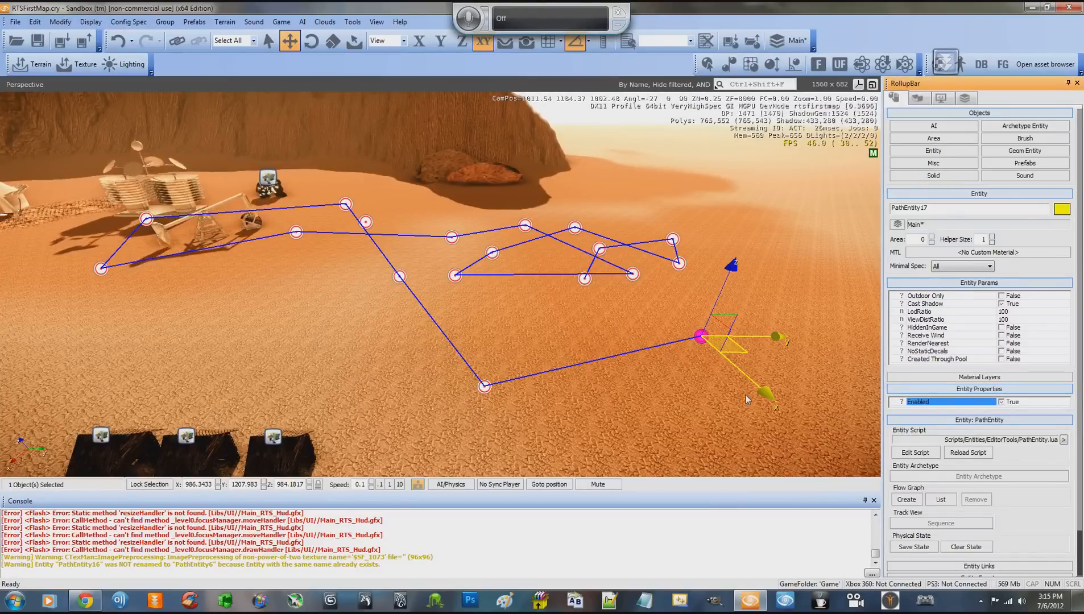
Delete the main cluster of path points, leaving the RTSGame entity out of the selection
right_click_drag(725, 404, 725, 404)
key("w")
key("a")
key("s")
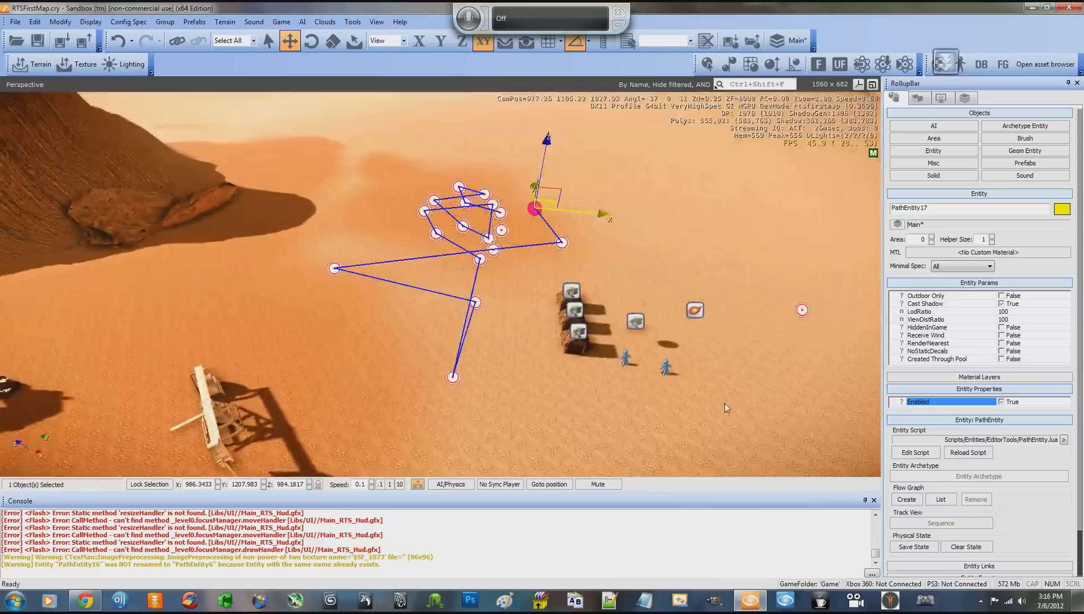
scroll(725, 404, "up", 5)
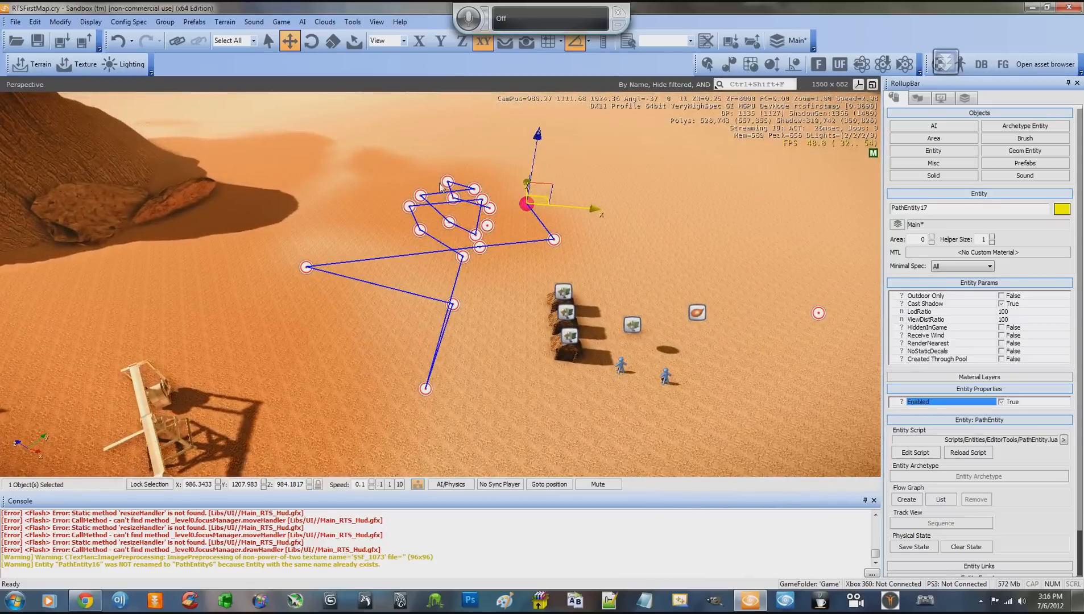
left_click_drag(377, 158, 577, 261)
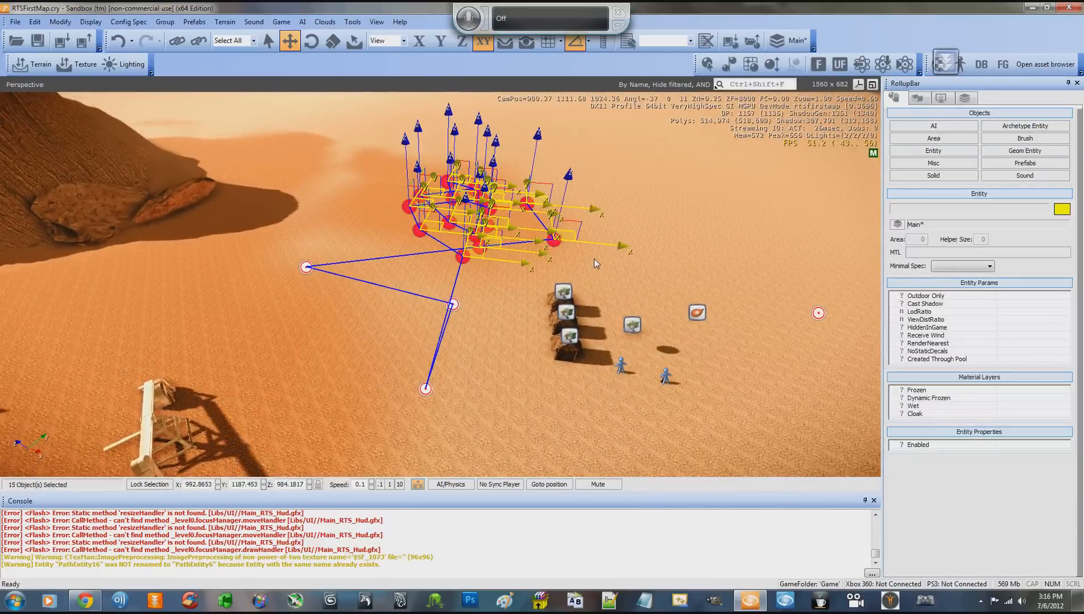
right_click_drag(501, 295, 501, 295)
key("w")
key("w")
key("w")
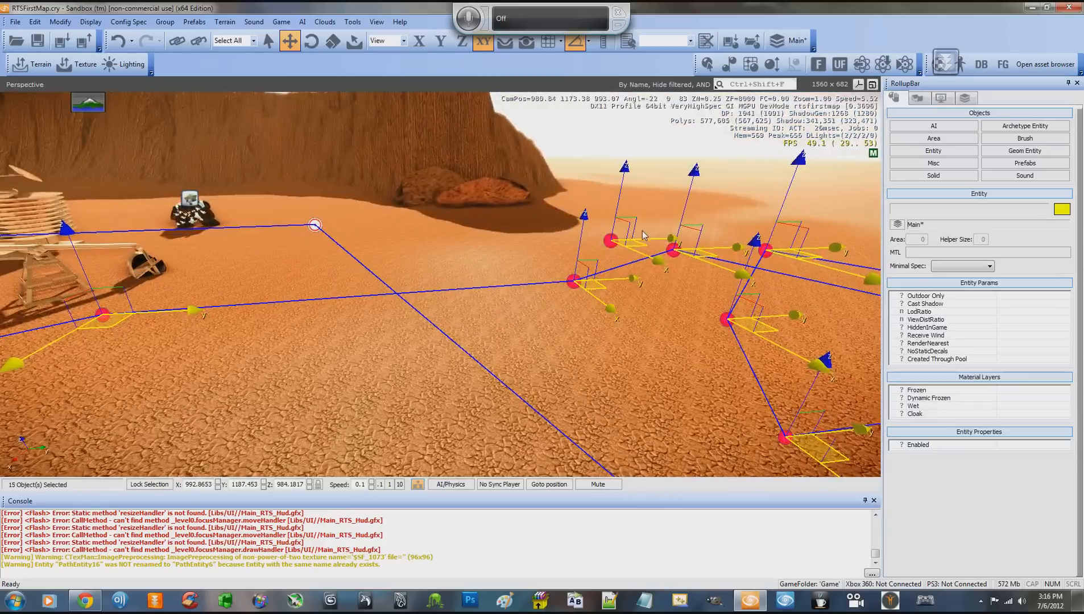
left_click(612, 239, "alt")
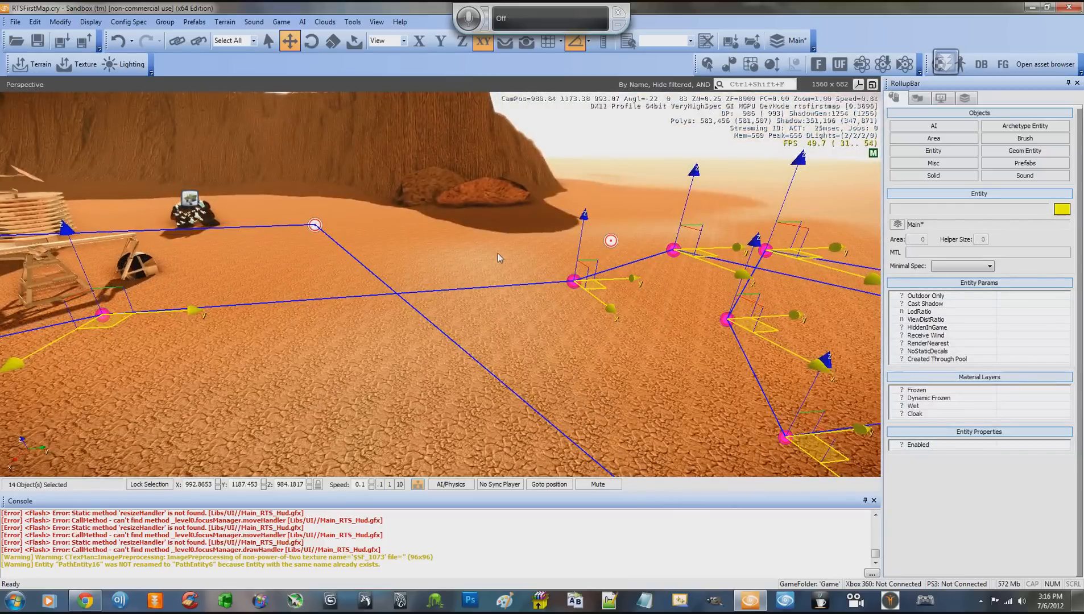
key("Delete")
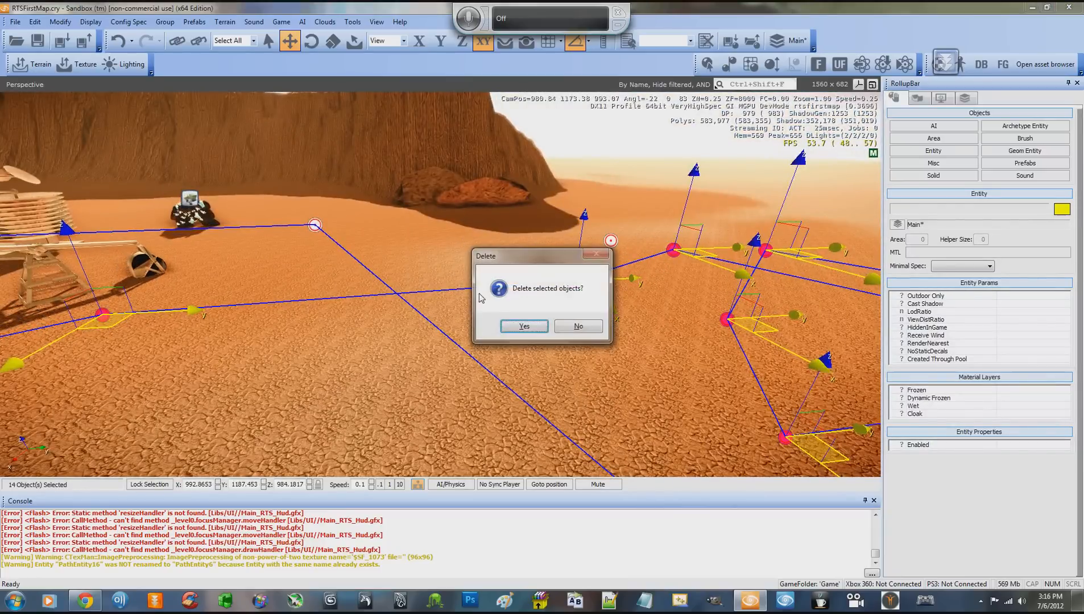
left_click(516, 324)
Delete the three remaining path points near the rover, leaving the RTSGame entity out of the selection
right_click_drag(461, 325, 462, 326)
key("s")
key("a")
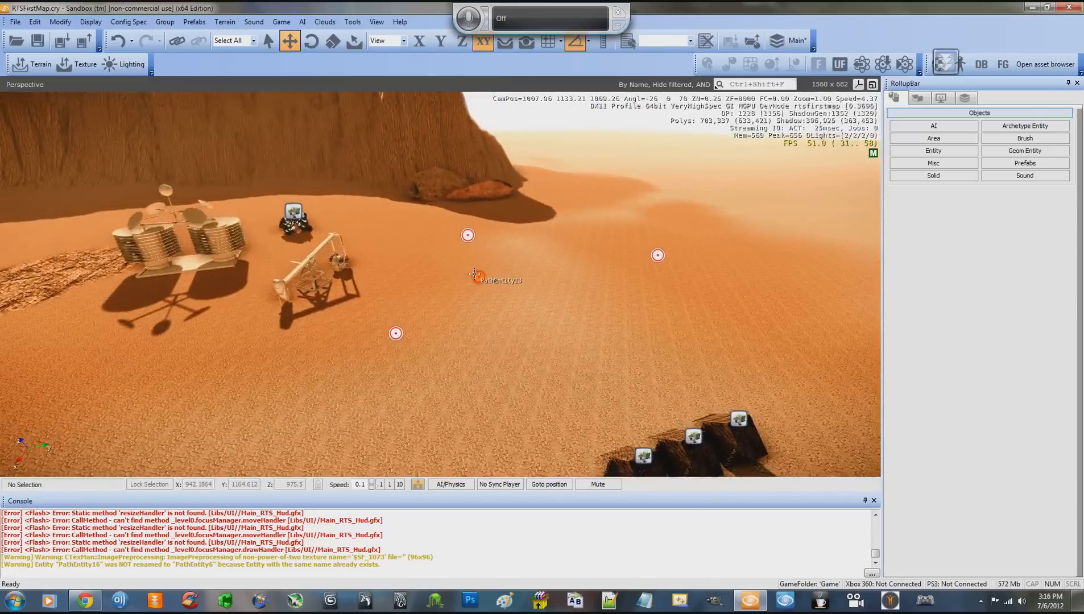
left_click(474, 274)
left_click(468, 234, "ctrl")
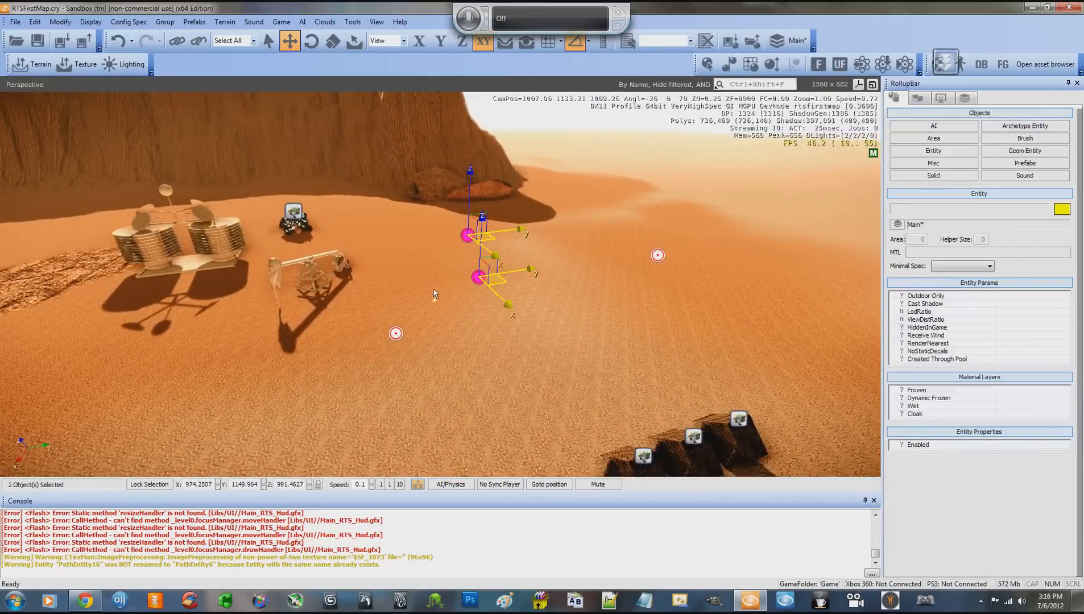
left_click(396, 333, "ctrl")
key("Delete")
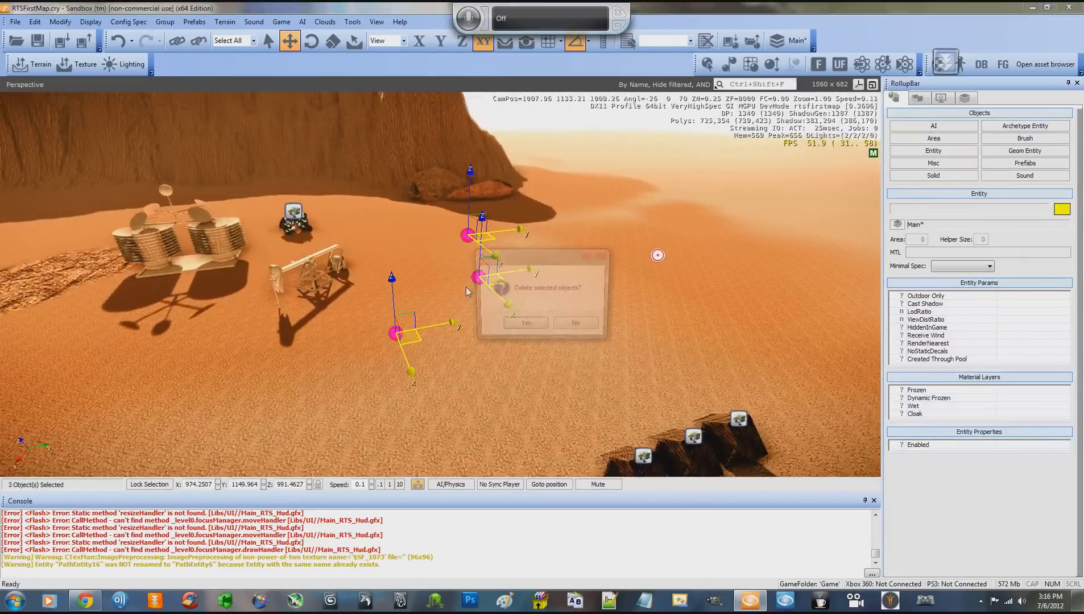
left_click(506, 331)
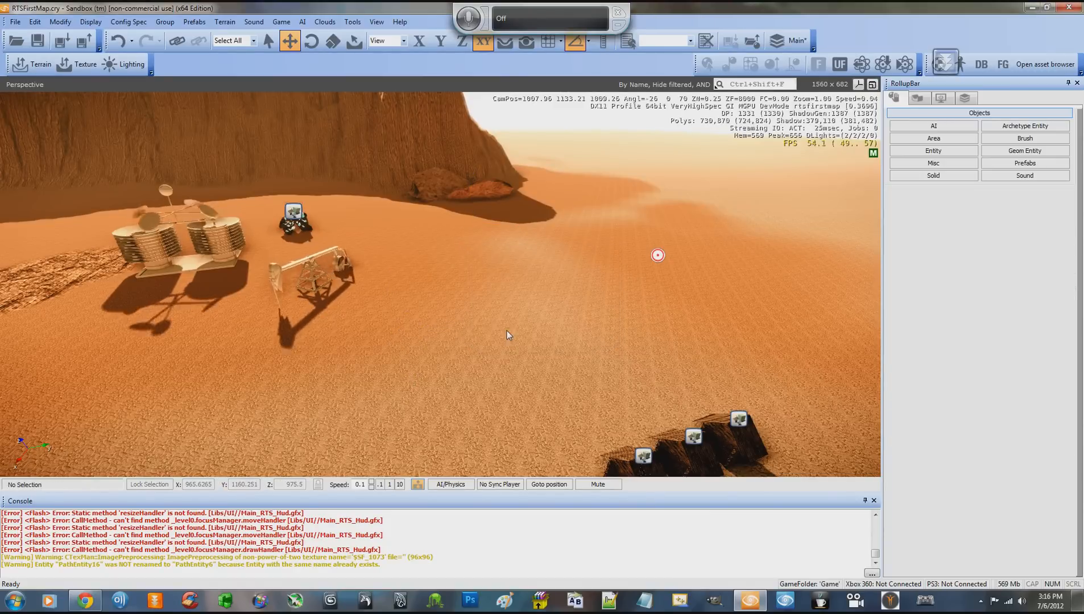
Add two PathEntity objects on the open sand at about X 981.1, Y 1204.2 and X 983.9, Y 1214.2
right_click_drag(506, 330, 507, 330)
key("w")
key("d")
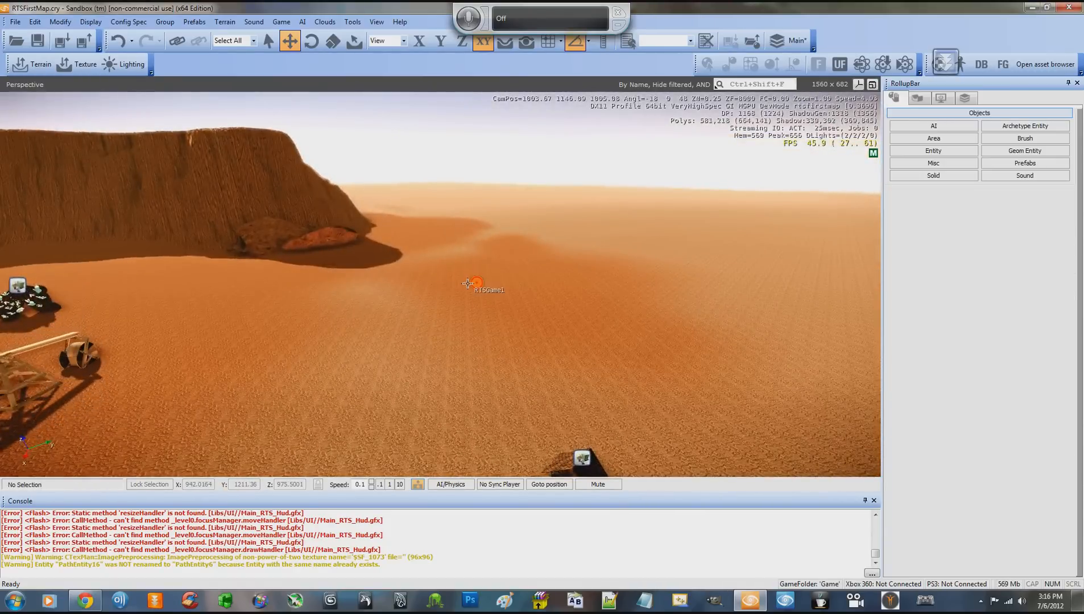
key("w")
key("d")
mouse_move(486, 280)
right_mouse_down()
mouse_move(458, 285)
mouse_move(468, 284)
right_mouse_up()
key("d")
key("s")
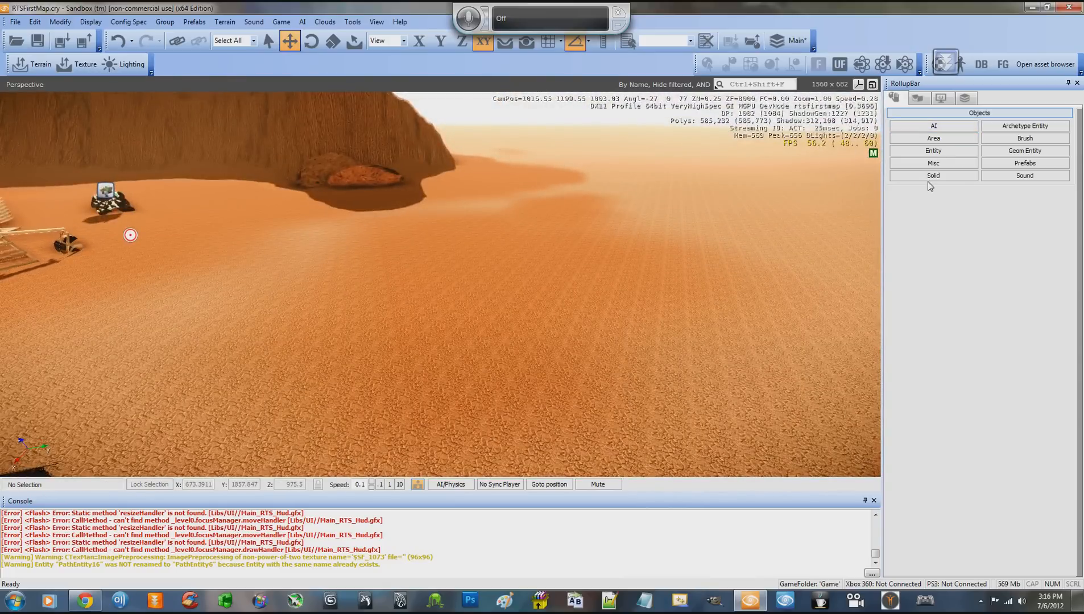
left_click(935, 152)
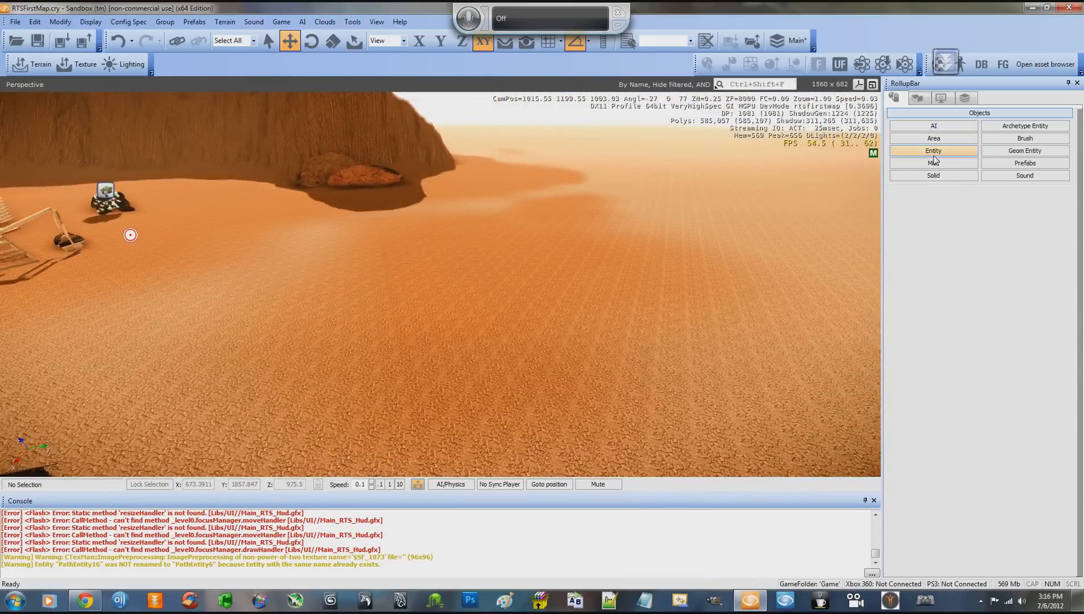
mouse_move(923, 278)
left_mouse_down()
mouse_move(699, 290)
mouse_move(571, 313)
mouse_move(460, 310)
mouse_move(414, 292)
mouse_move(529, 308)
mouse_move(569, 297)
mouse_move(511, 226)
mouse_move(479, 247)
mouse_move(503, 303)
left_mouse_up()
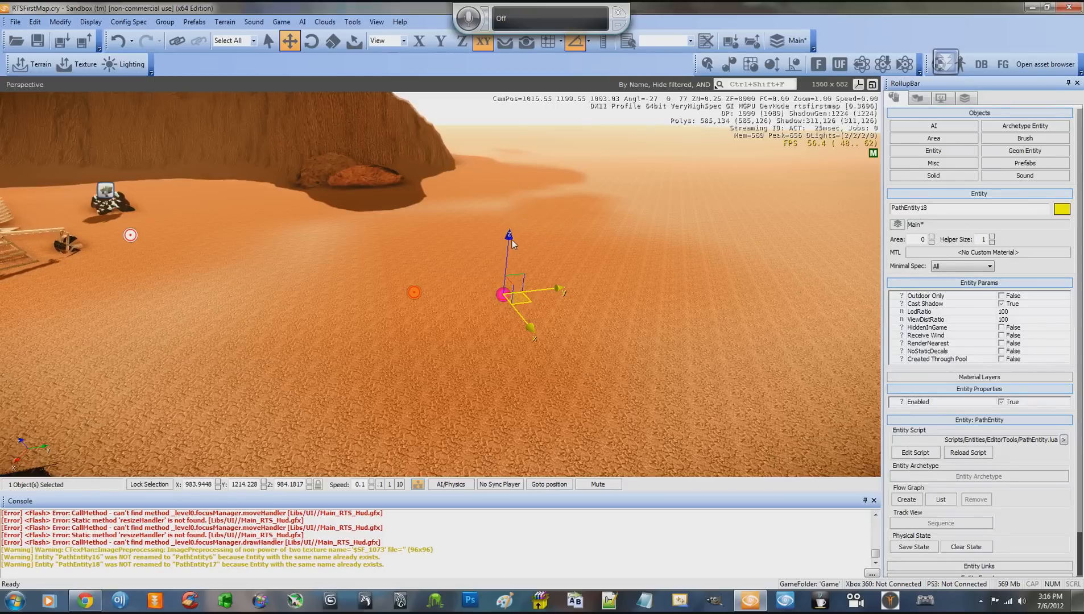
Raise the first new path point to about Z 989.9 and the second to about Z 994.0
mouse_move(510, 238)
left_mouse_down()
mouse_move(514, 196)
mouse_move(513, 220)
left_mouse_up()
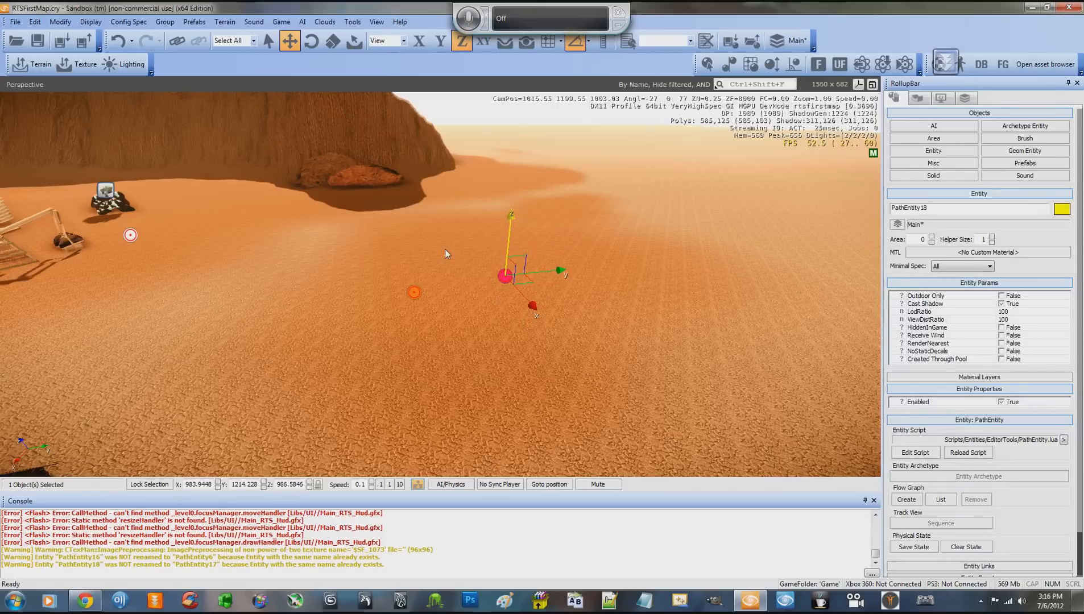
left_click(415, 293)
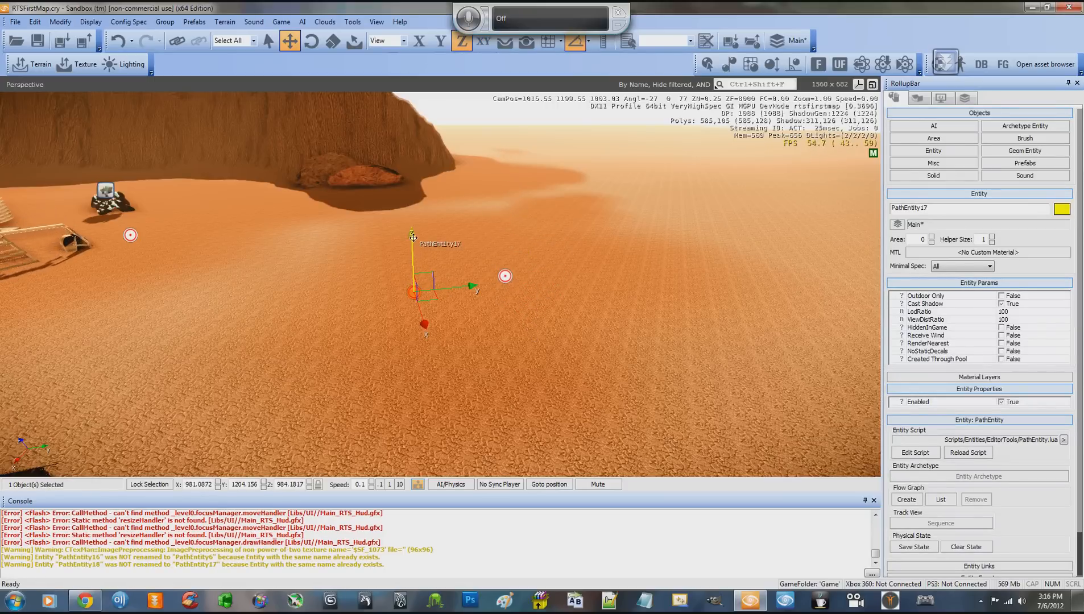
left_click_drag(413, 237, 411, 182)
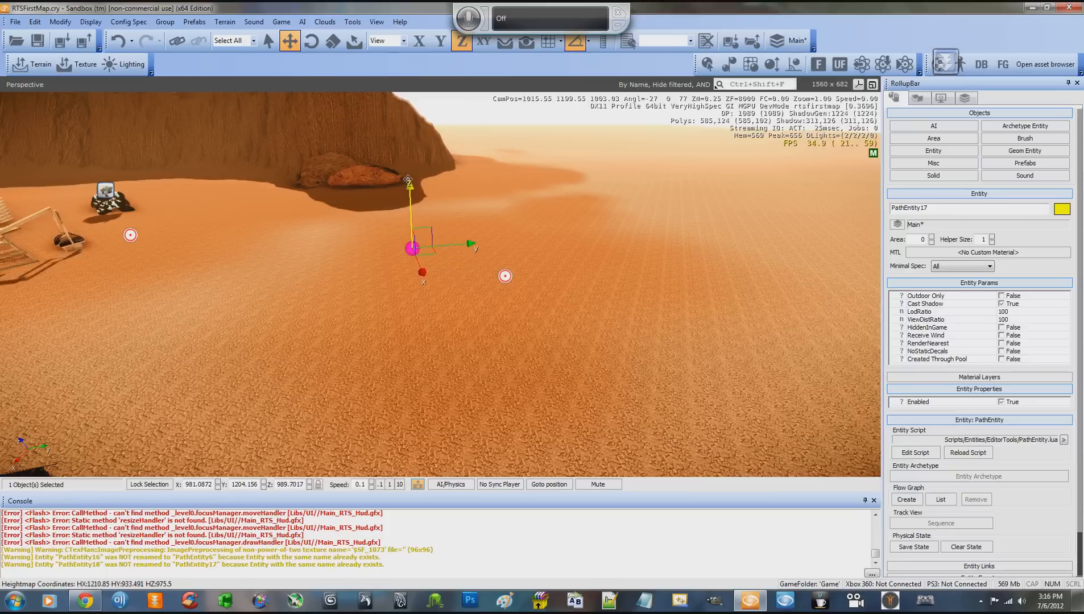
left_click(504, 272)
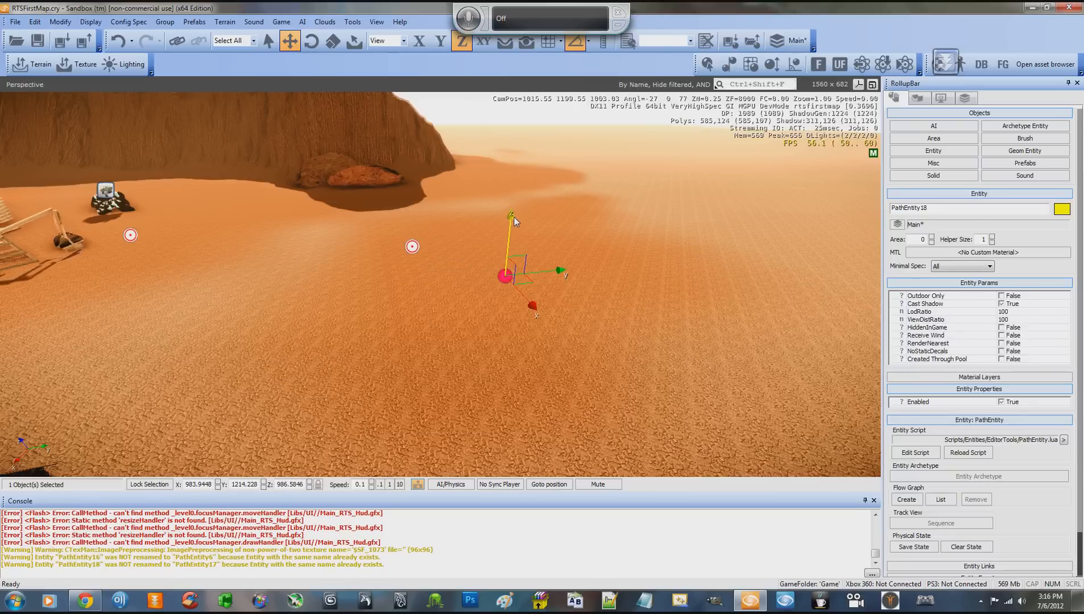
left_click_drag(514, 218, 513, 157)
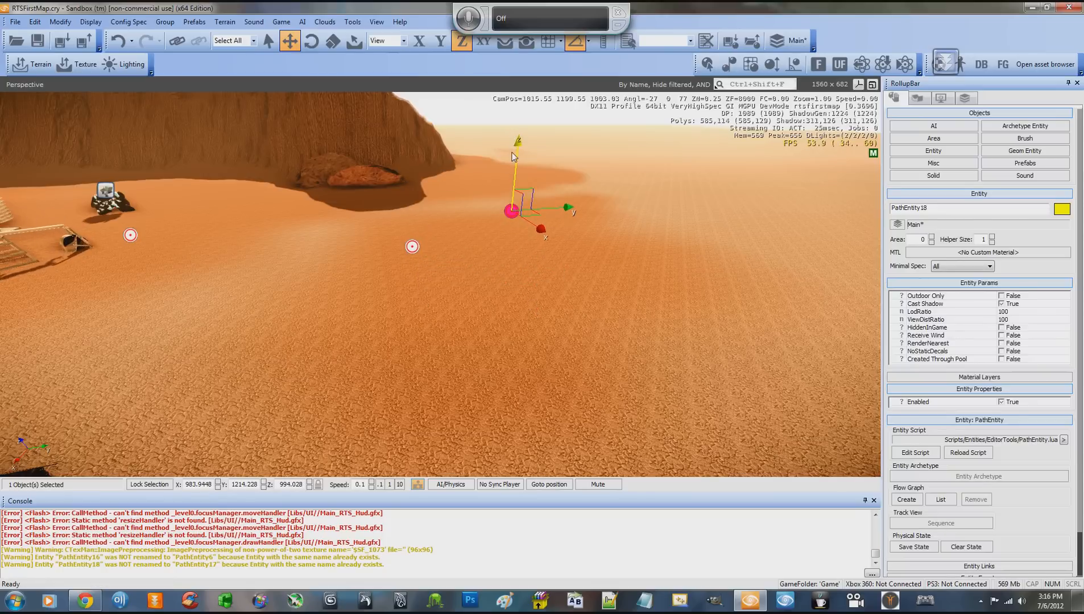
Clone the second path point and place the copy beyond it at about Y 1222.5, Z 997.6
key("ctrl+c")
left_click(612, 244)
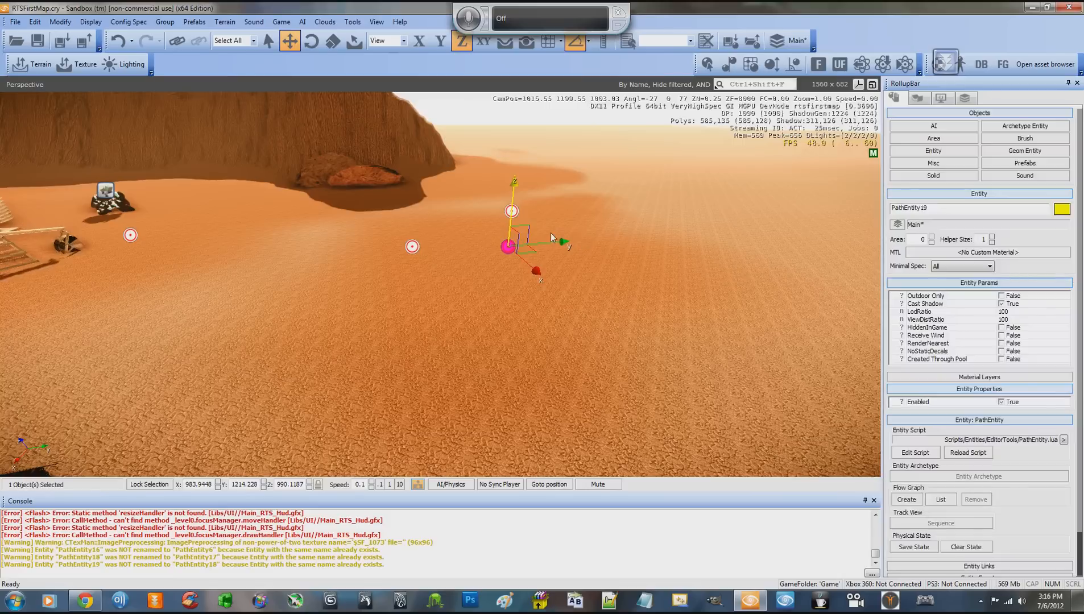
left_click_drag(529, 226, 614, 149)
key("w")
right_click_drag(578, 259, 576, 259)
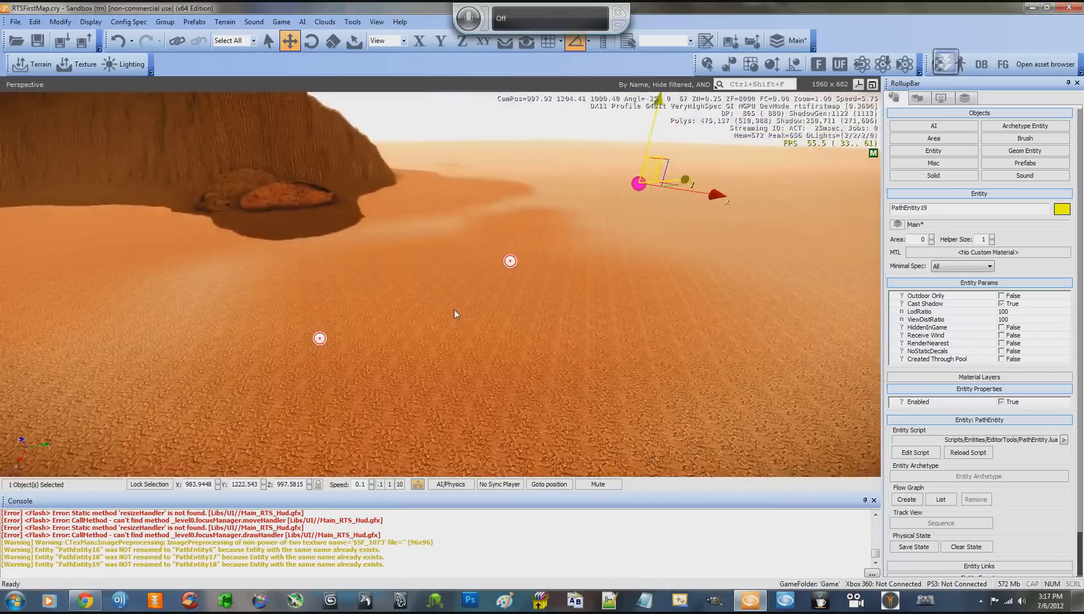
Rename the first path point PathEntity1 and the middle one PathEntity2
left_click(319, 339)
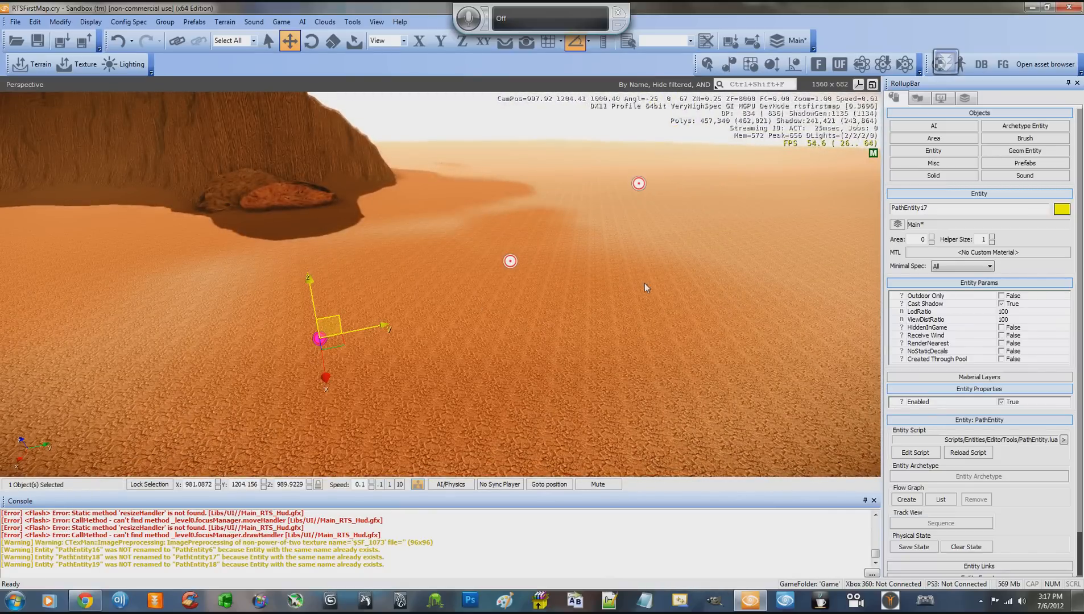
left_click_drag(932, 208, 923, 207)
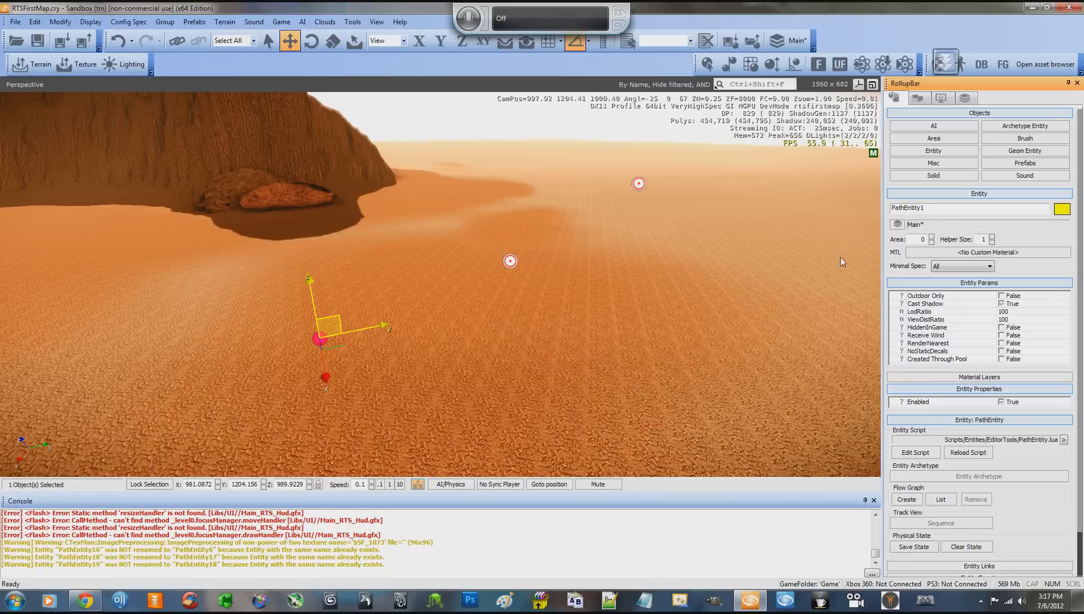
left_click(512, 262)
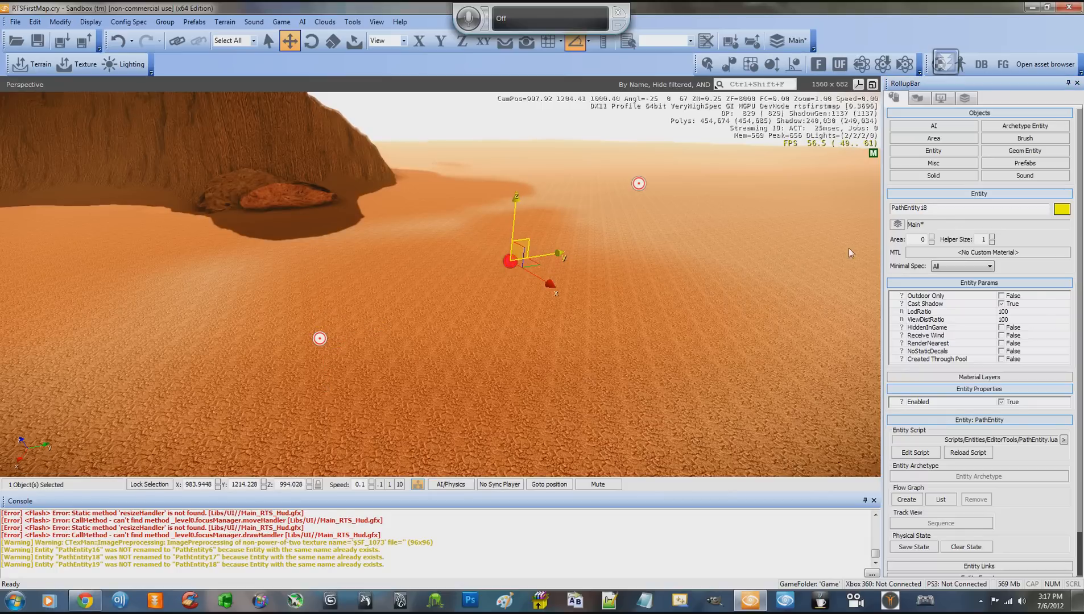
left_click(929, 208)
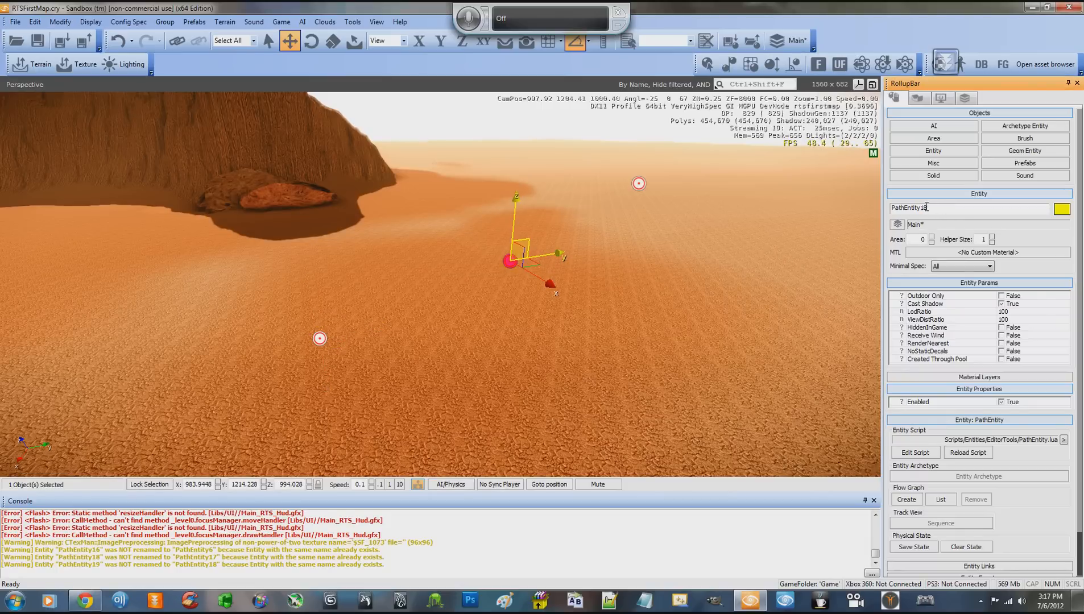
left_click_drag(927, 207, 924, 207)
type("2")
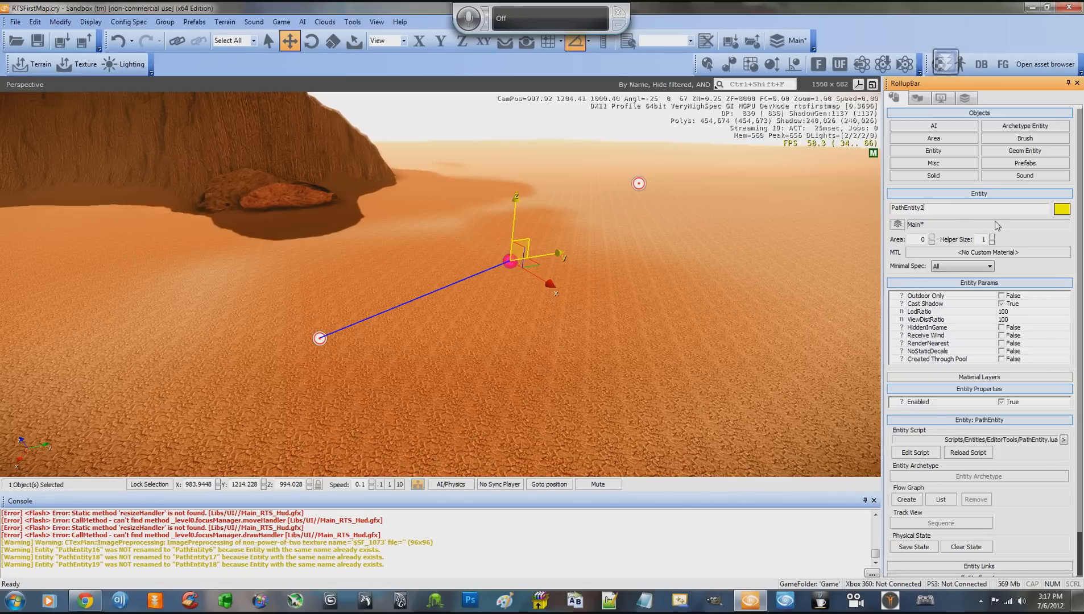
Rename the cloned third path point PathEntity3
left_click(639, 183)
left_click(936, 209)
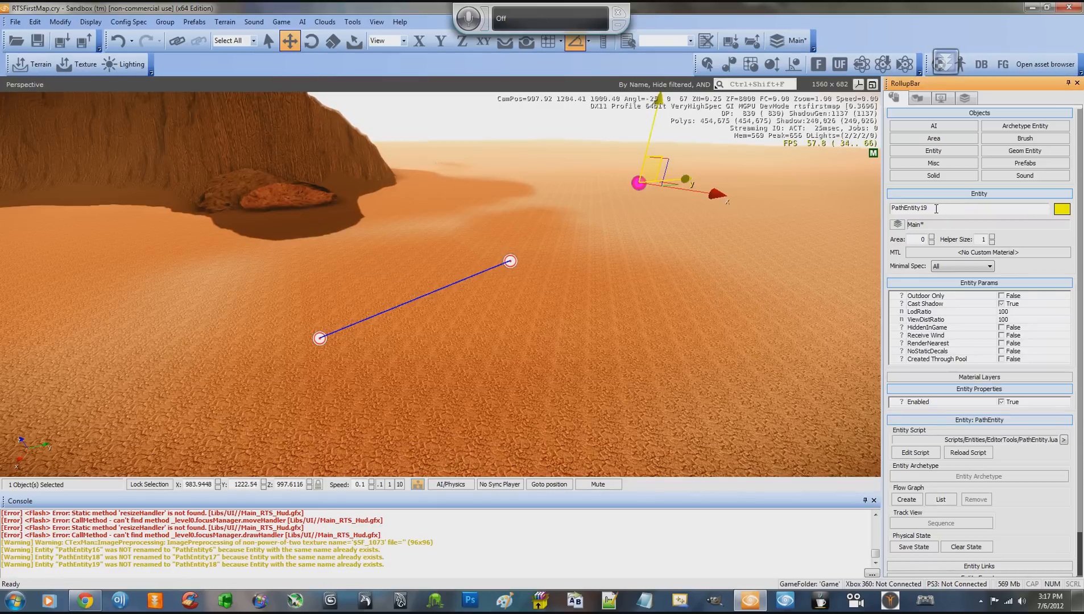
key("BackSpace")
key("Return")
Clone PathEntity3 and place the copy farther along the path at about X 989.0, Y 1232.1, Z 1001.9
key("w")
right_click_drag(730, 280, 718, 287)
key("s")
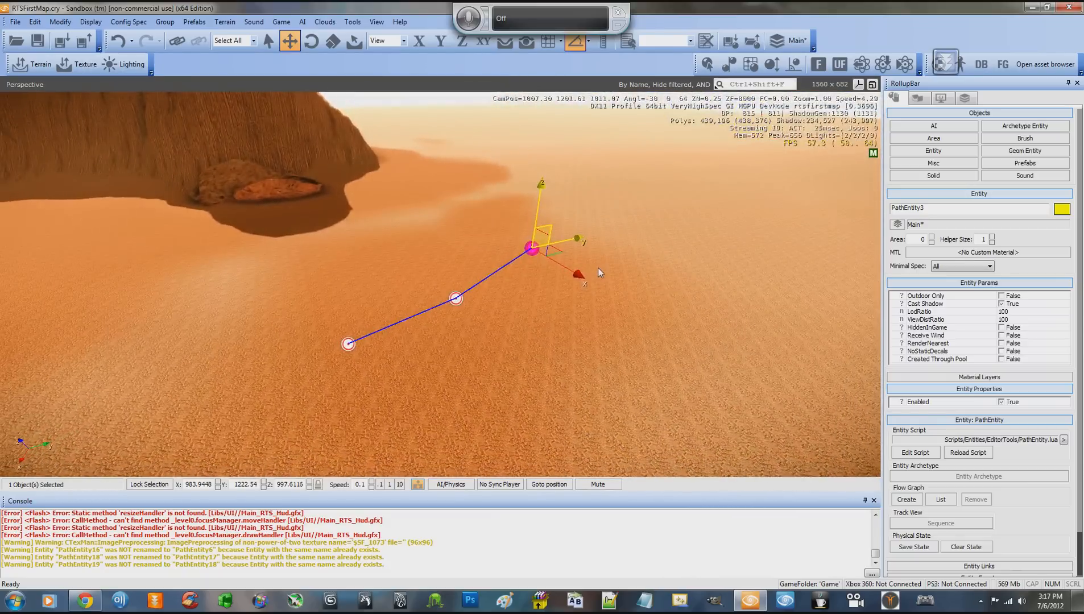
left_click(552, 250)
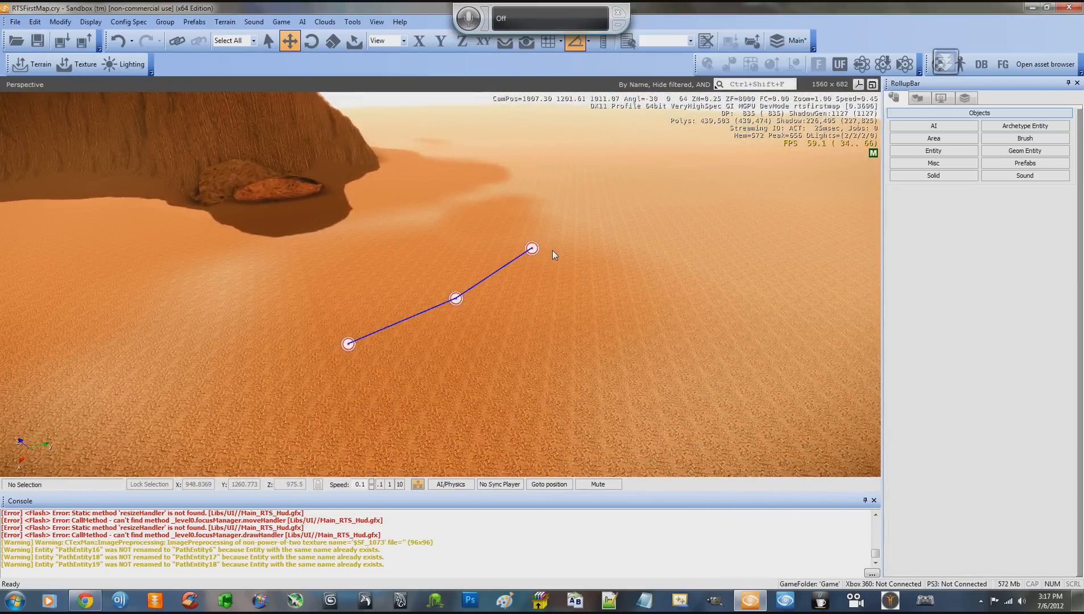
left_click(532, 248)
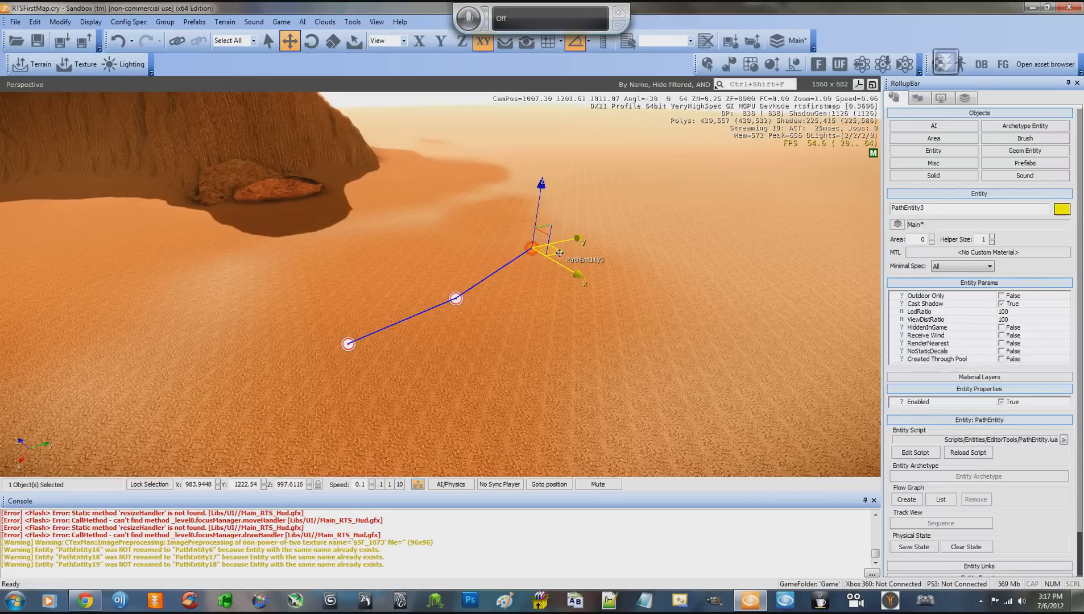
mouse_move(560, 253)
left_mouse_down("shift")
mouse_move(644, 263)
mouse_move(671, 254)
left_mouse_up("shift")
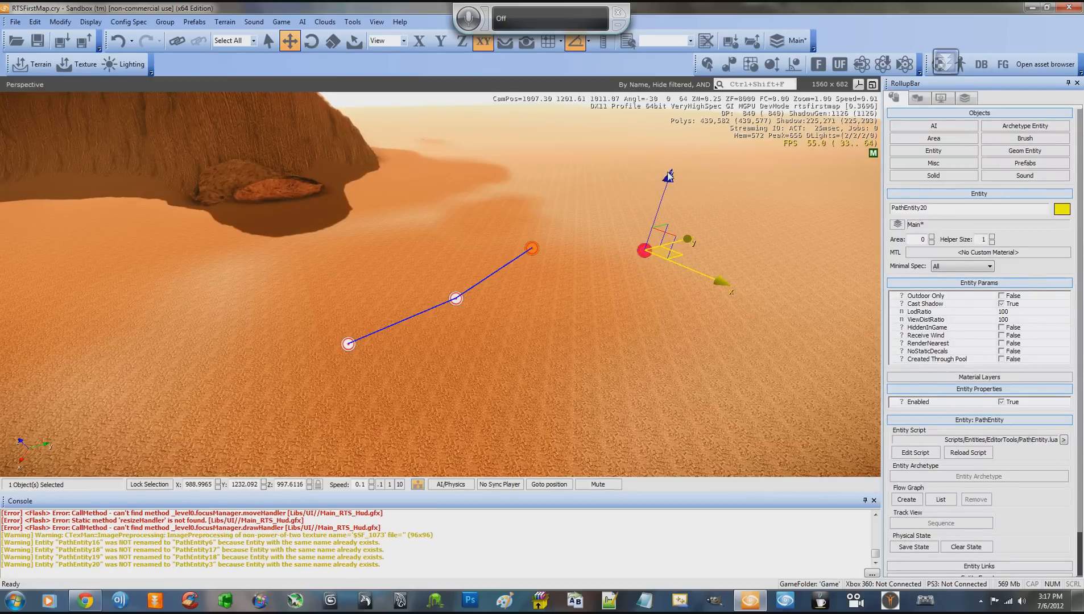
left_click_drag(670, 176, 673, 133)
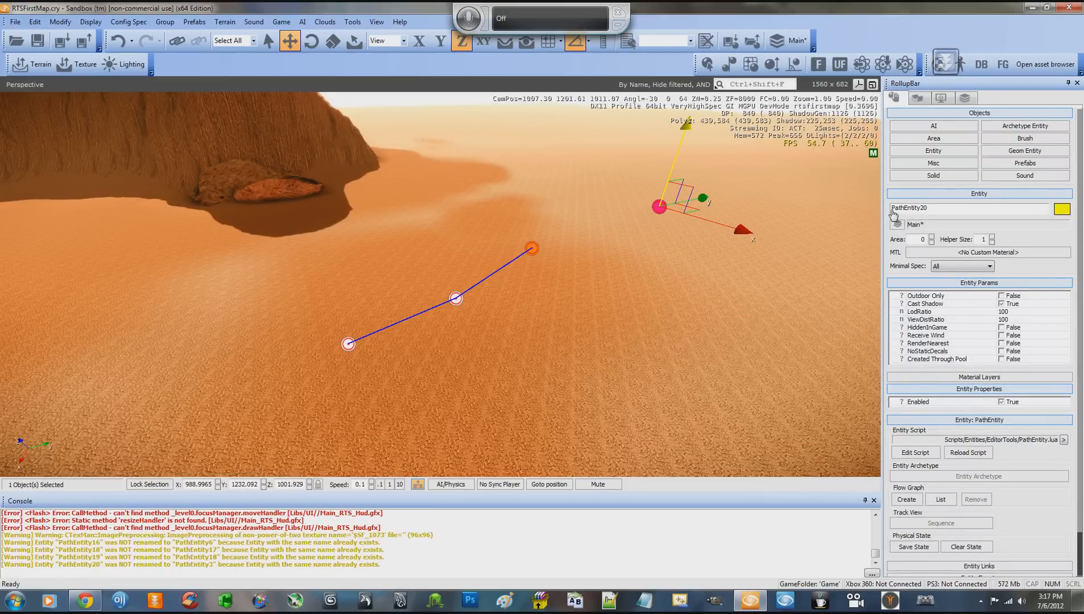
Rename the newest copy PathEntity4 and lower PathEntity3 to about Z 995.2
left_click(955, 208)
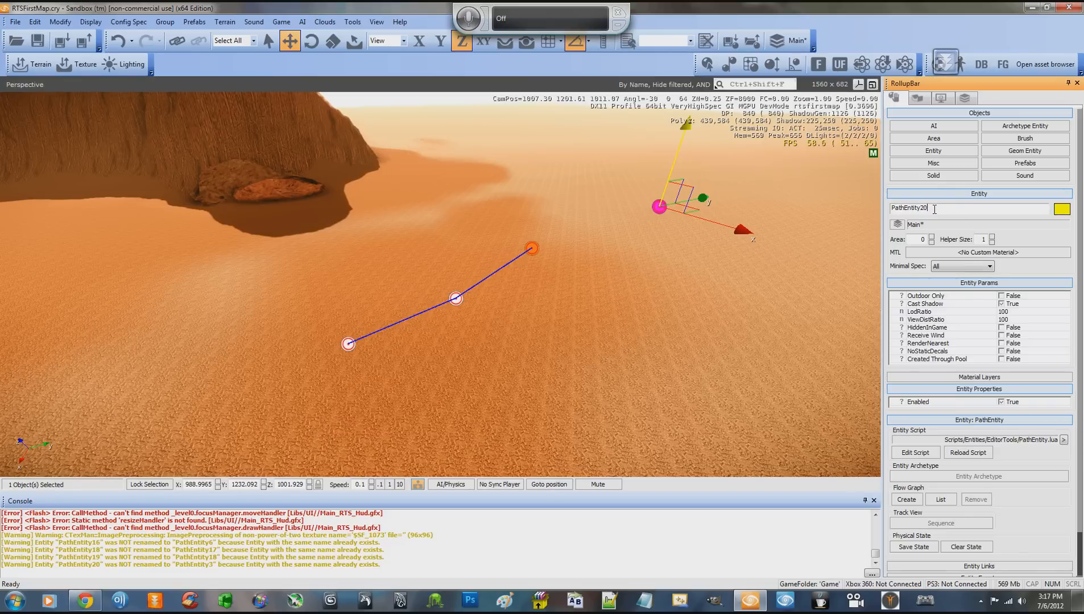
left_click_drag(923, 207, 921, 208)
type("4")
key("Return")
left_click(532, 248)
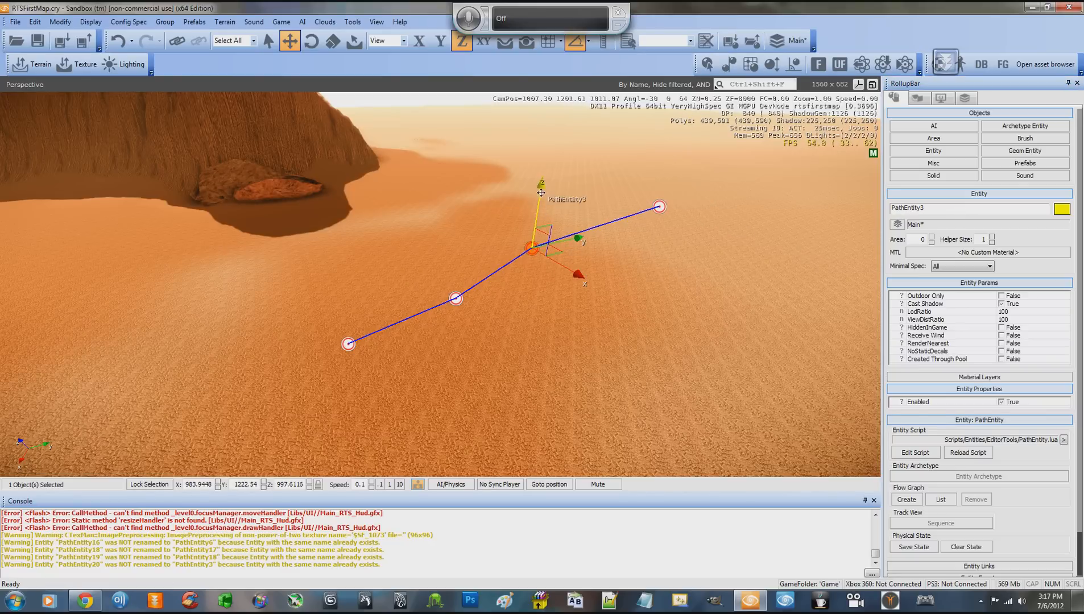
mouse_move(541, 185)
left_mouse_down()
mouse_move(534, 146)
mouse_move(532, 222)
mouse_move(535, 200)
left_mouse_up()
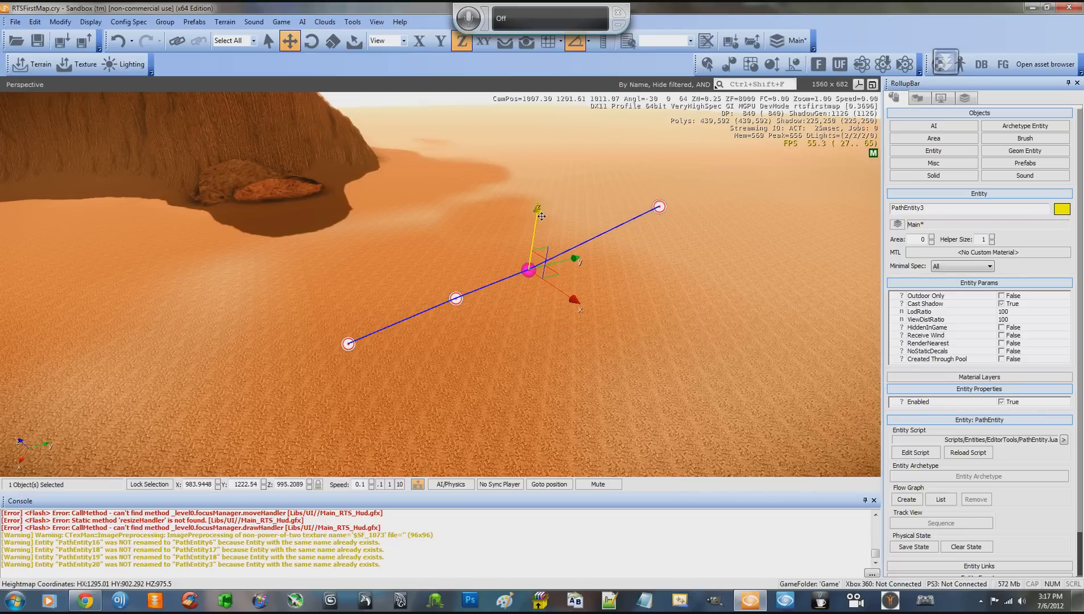
Select all four path points together, open their shared Enabled property and nudge the points slightly down
left_click(658, 208, "ctrl")
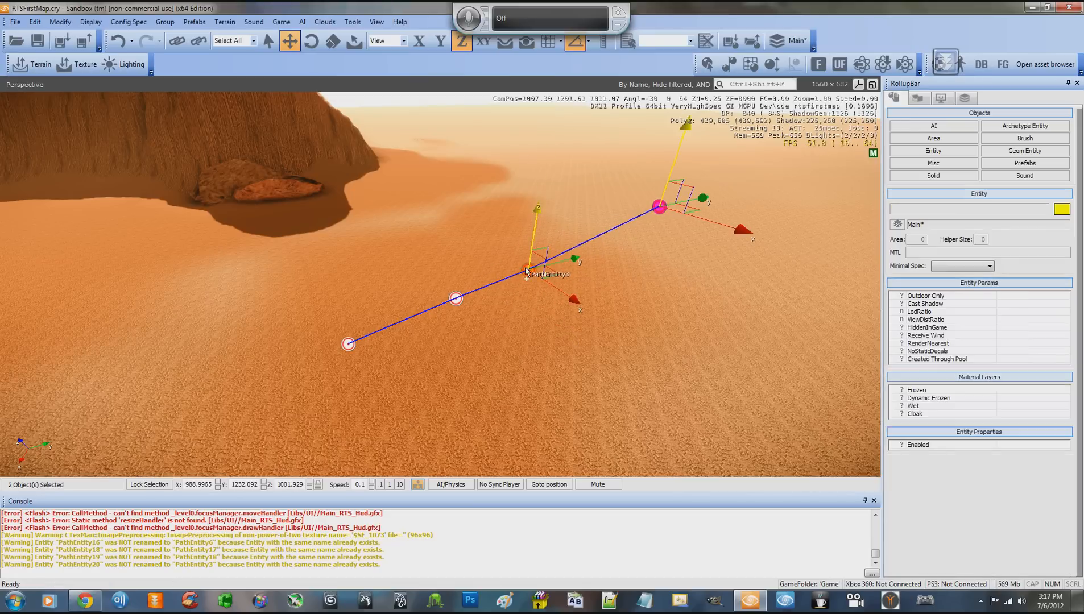
left_click(456, 298, "ctrl")
left_click(348, 343, "ctrl")
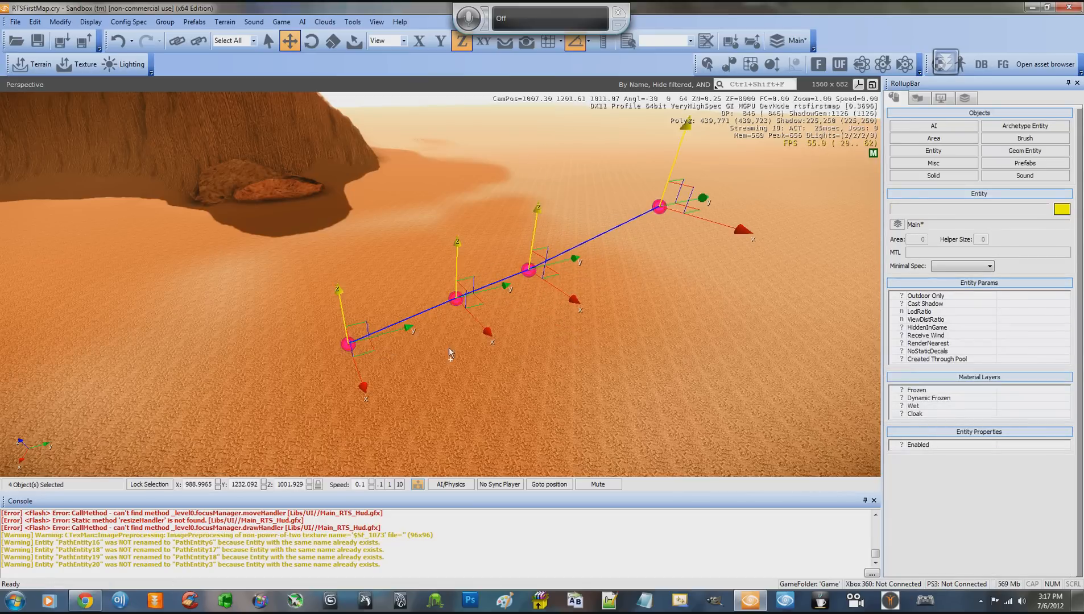
left_click(995, 444)
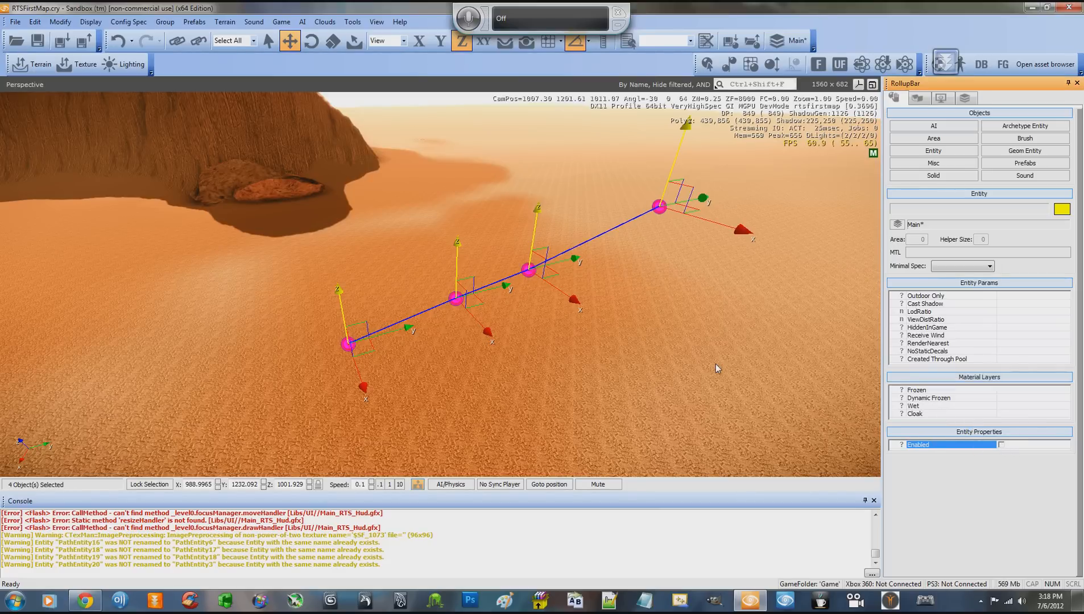
mouse_move(686, 128)
left_mouse_down()
mouse_move(685, 139)
mouse_move(682, 118)
mouse_move(684, 136)
left_mouse_up()
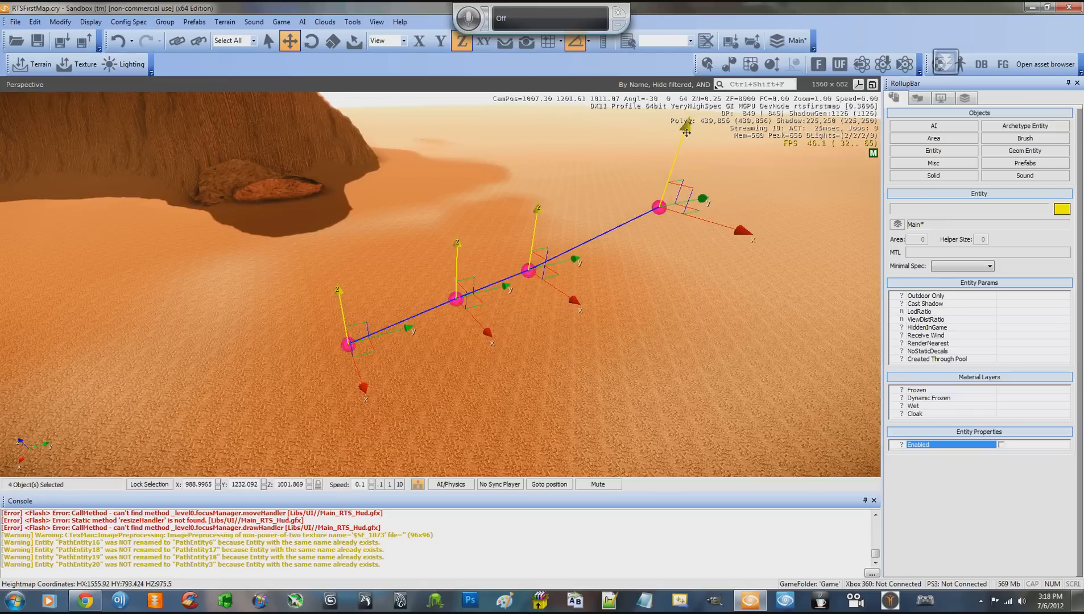
left_click(1003, 447)
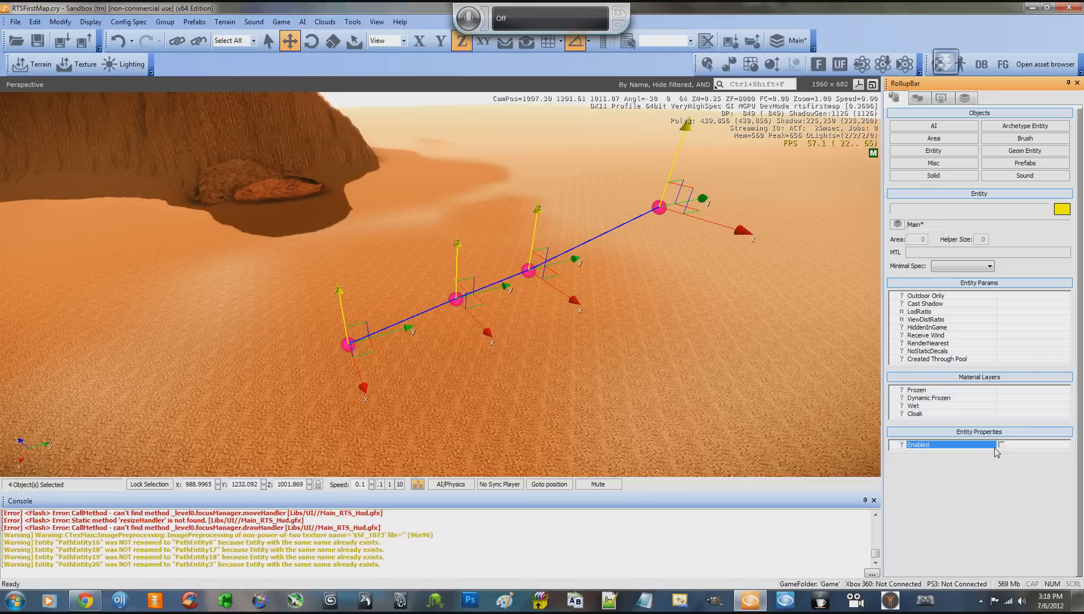
left_click(752, 348)
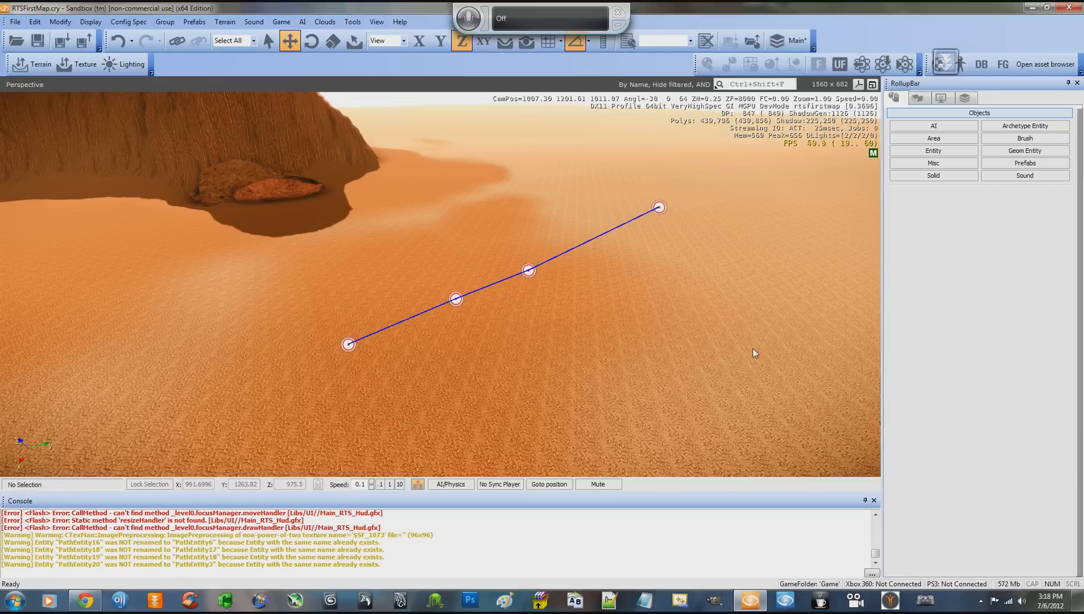
Select the path's end point, PathEntity4, and highlight its Enabled entity property
left_click(659, 207)
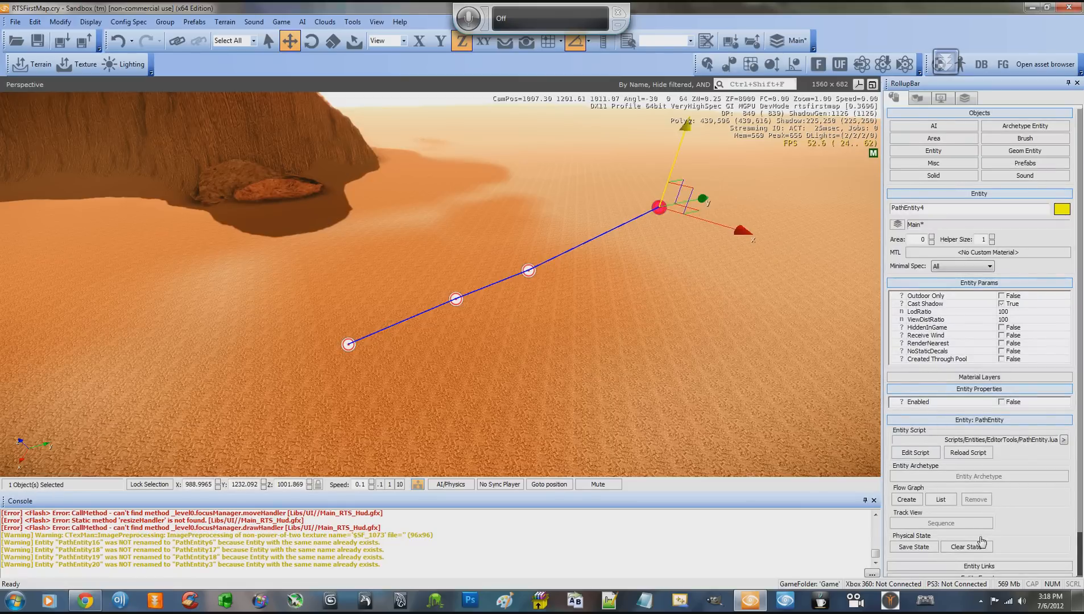
right_click_drag(790, 322, 787, 323)
key("w")
key("d")
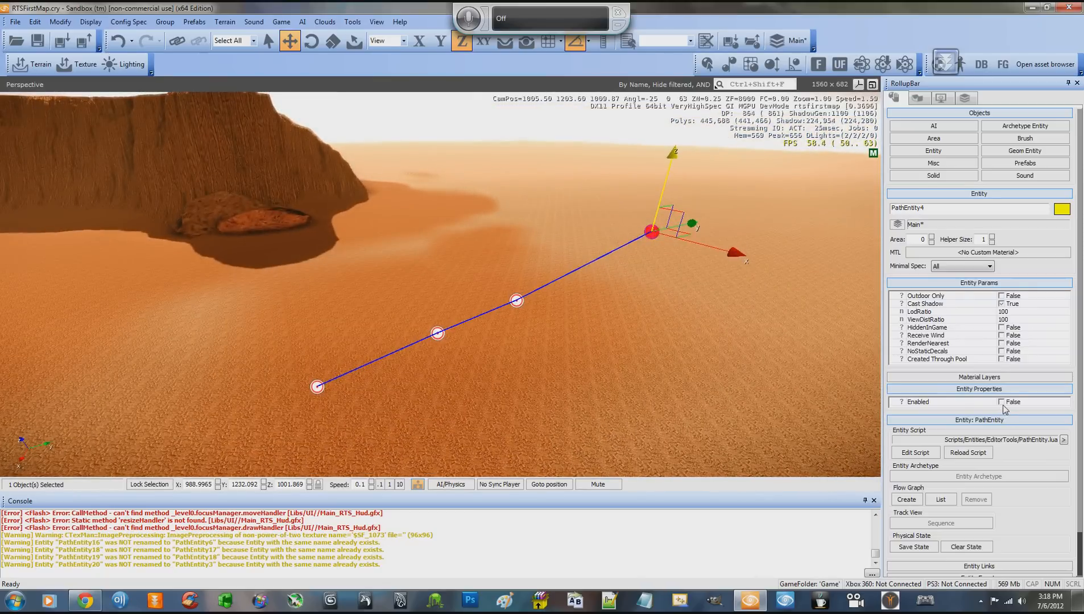
left_click(1000, 402)
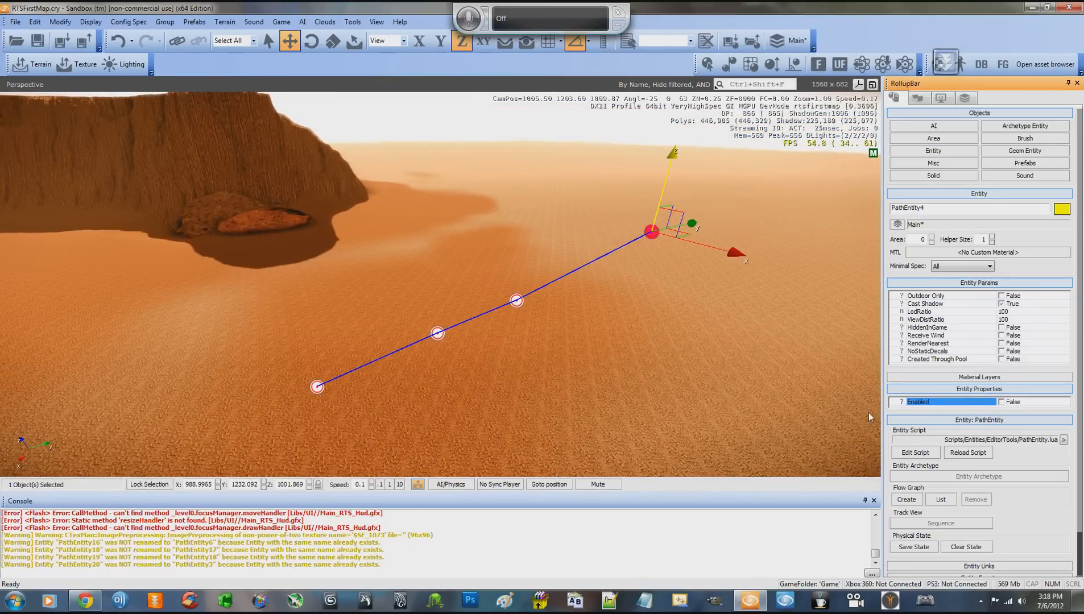
Open the PathEntity.lua script, examine the Activate and ConnectPathWithLine calls in its OnReset function, and close the script
left_click(915, 452)
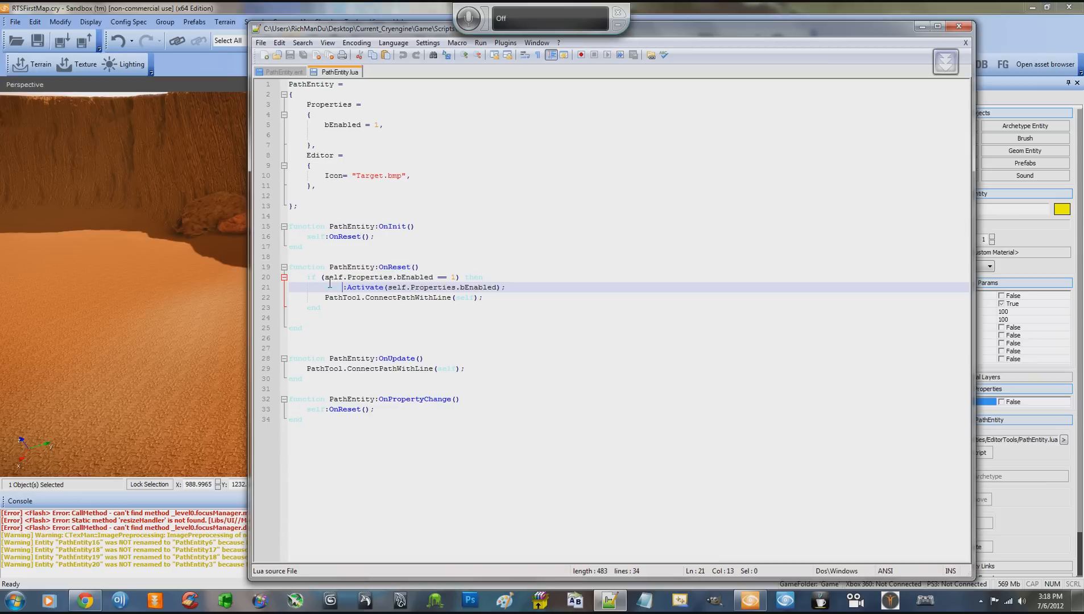
left_click_drag(325, 286, 529, 283)
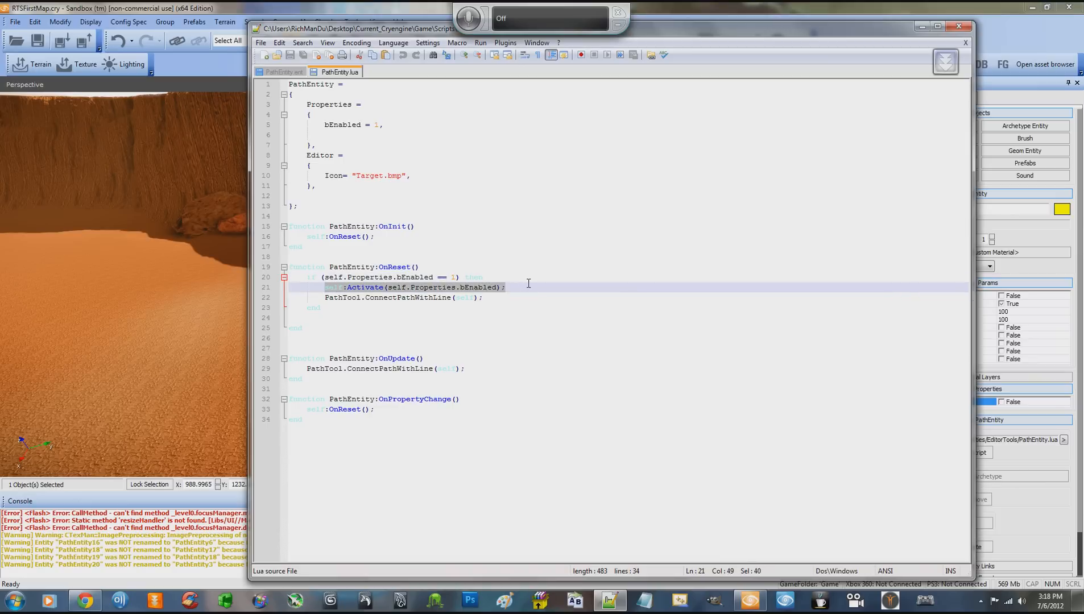
left_click(495, 299)
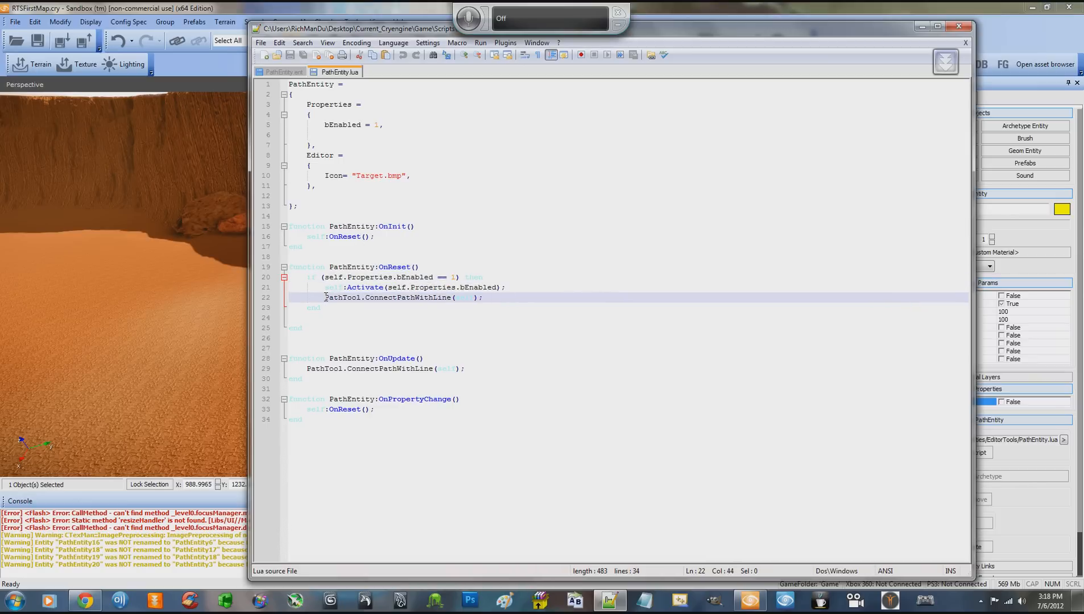
left_click_drag(326, 298, 388, 297)
left_click_drag(400, 298, 482, 298)
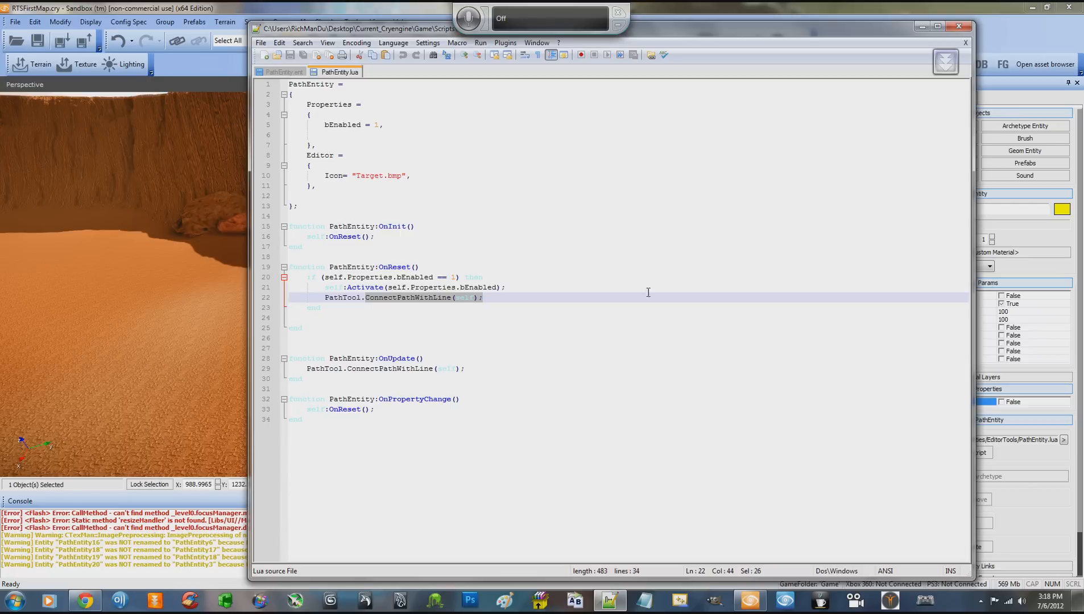
left_click(964, 29)
Delete the path points PathEntity4 and PathEntity2 from the level, confirming each deletion
scroll(680, 296, "up", 3)
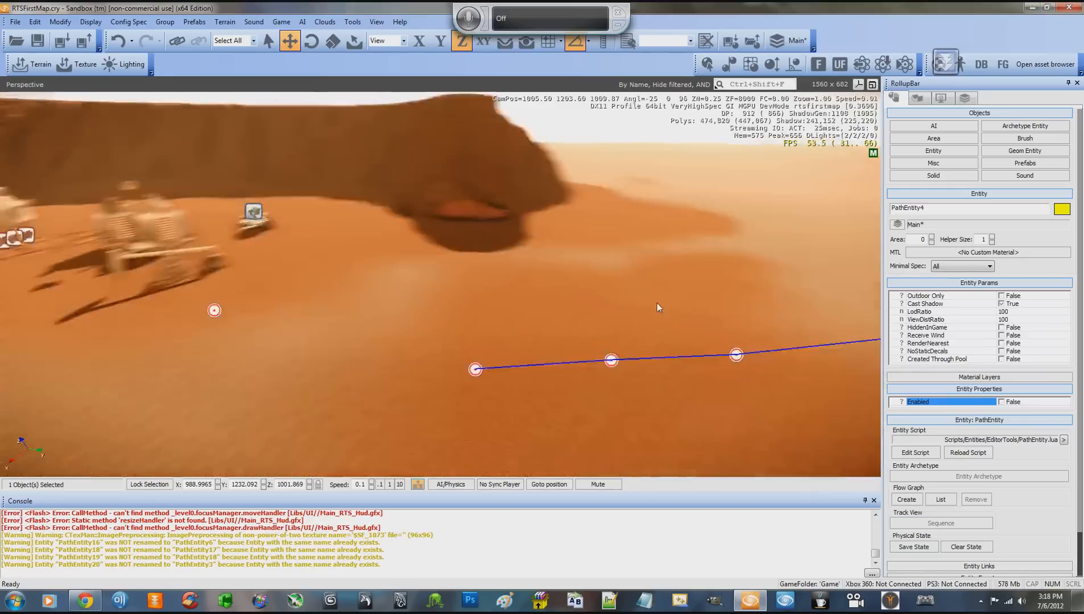
right_click_drag(658, 303, 679, 299)
left_click(665, 332)
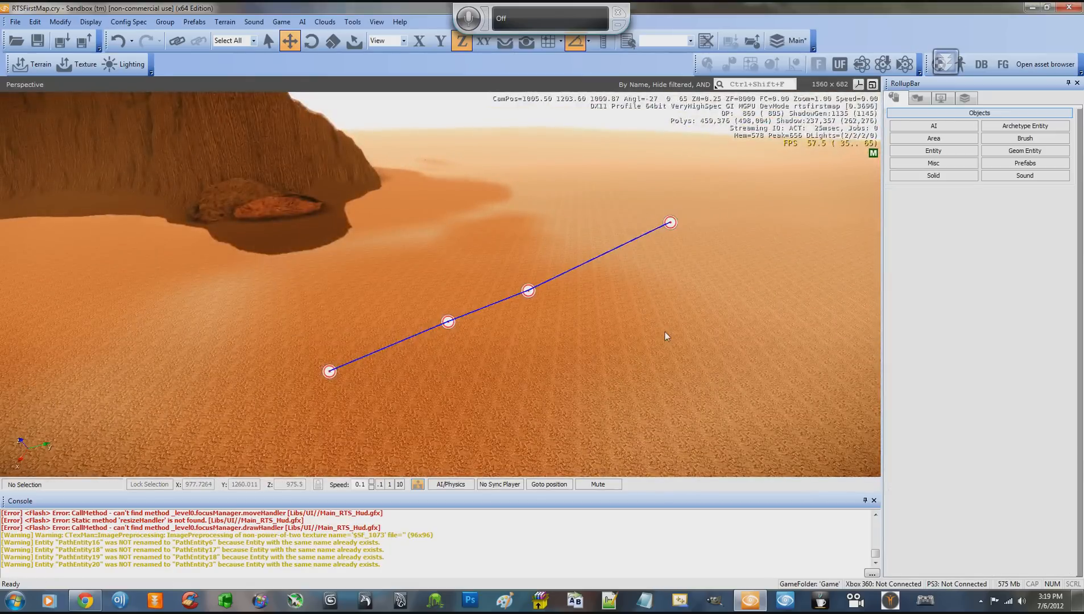
left_click(670, 223)
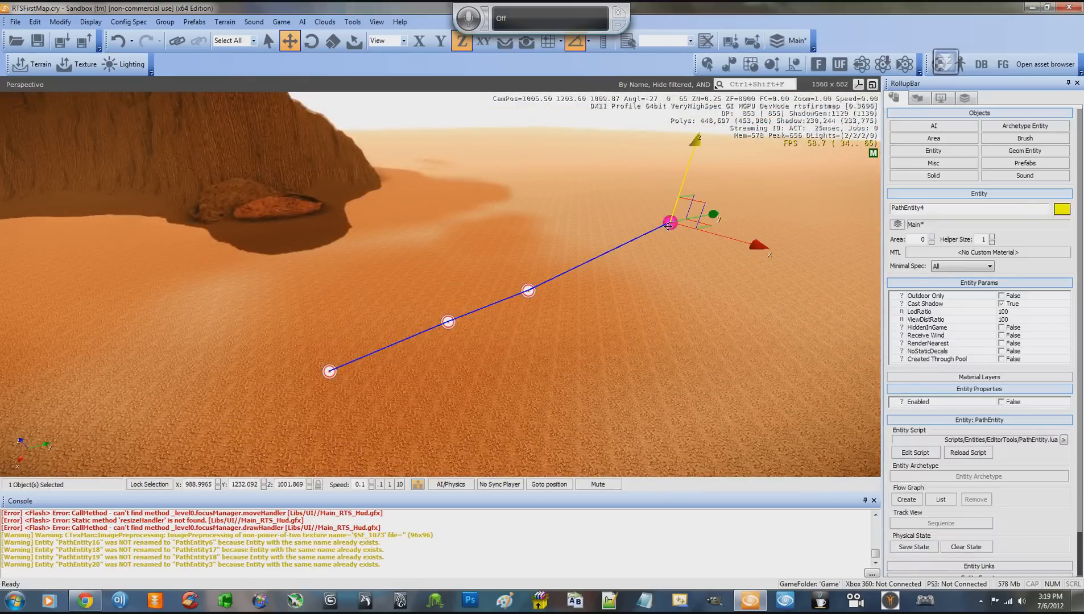
key("Delete")
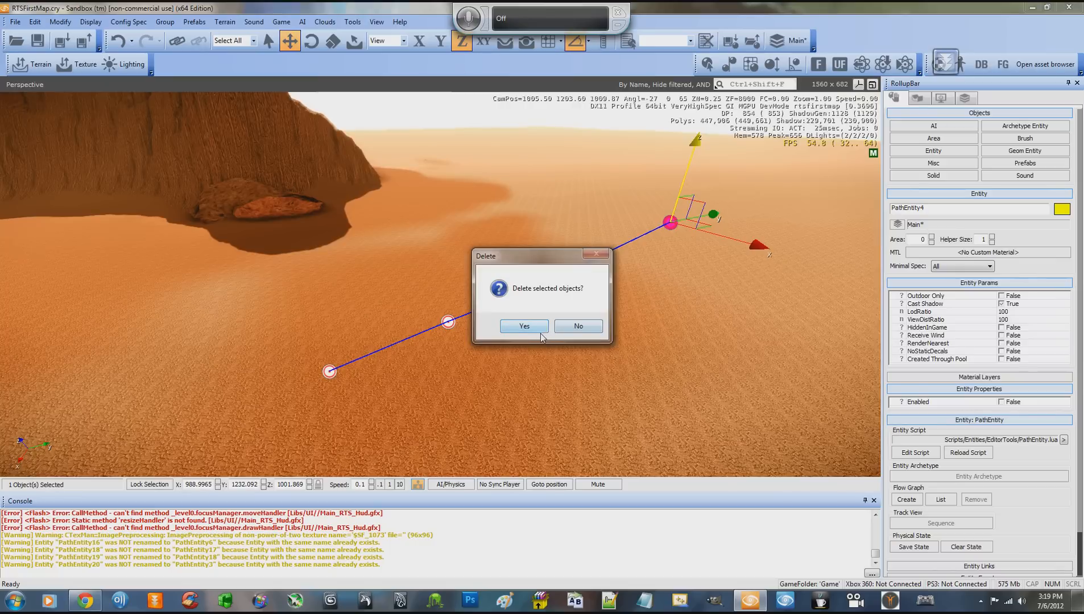
left_click(524, 326)
left_click(537, 292)
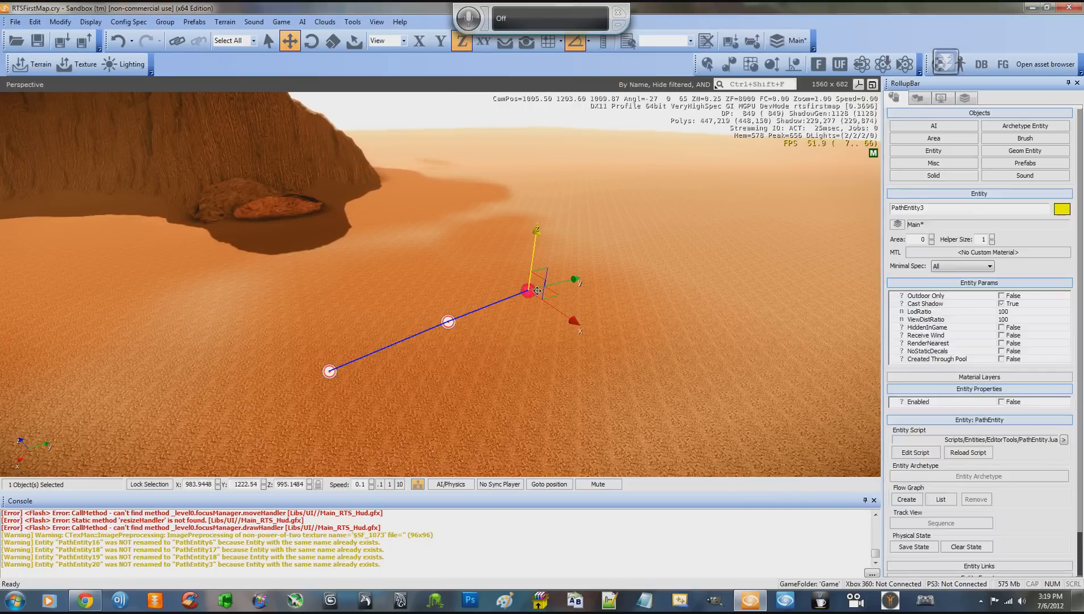
left_click(449, 322)
key("Delete")
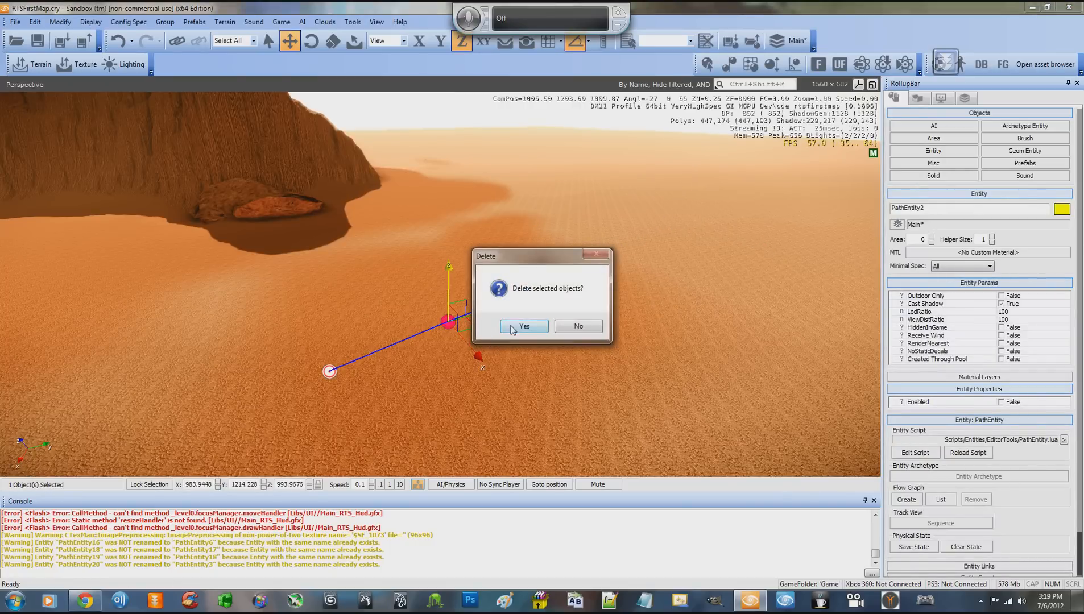
left_click(524, 326)
Delete the remaining path points PathEntity3 and PathEntity1, confirming each deletion, and save the level
left_click(537, 292)
key("Delete")
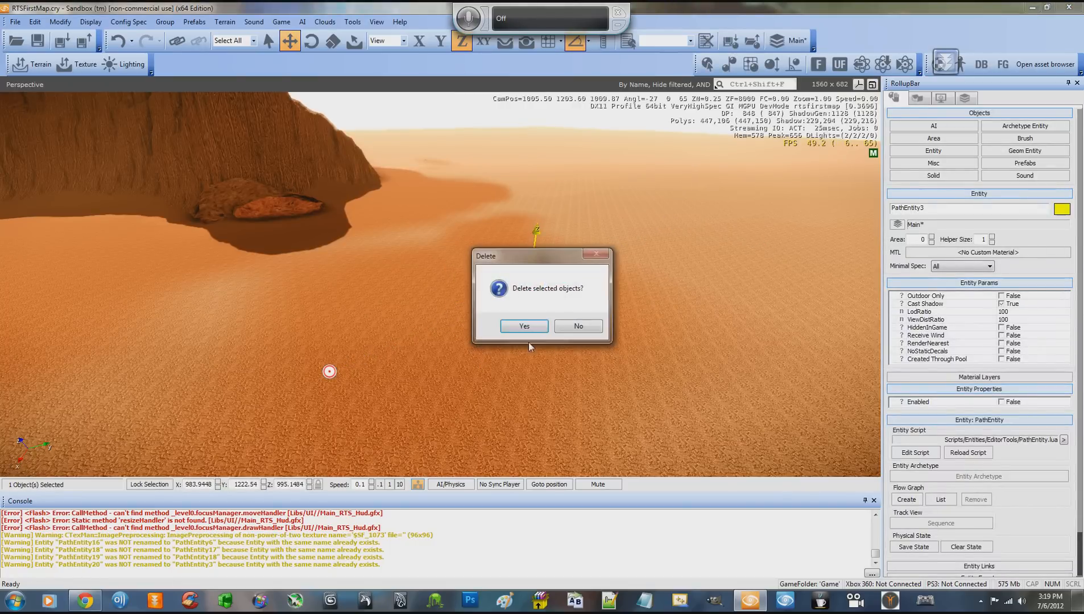
left_click(525, 326)
left_click(329, 371)
key("Delete")
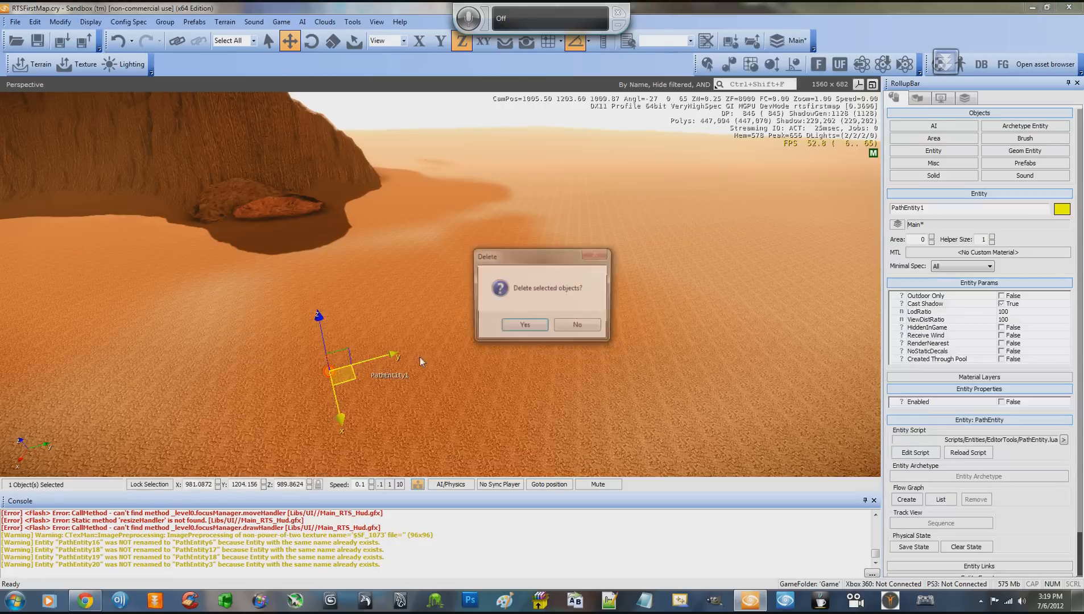
left_click(524, 326)
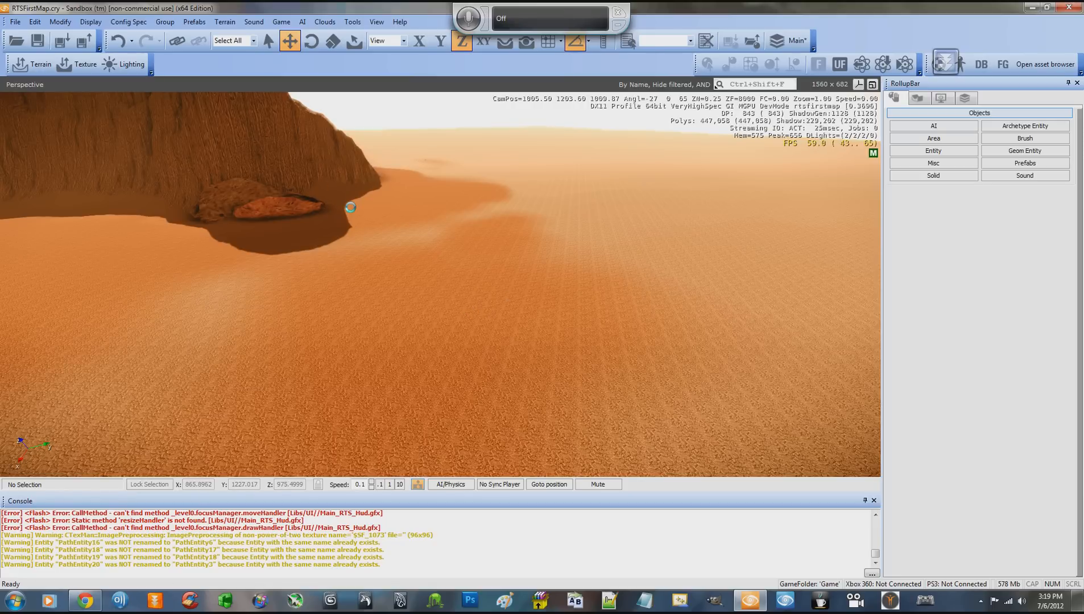
key("ctrl+s")
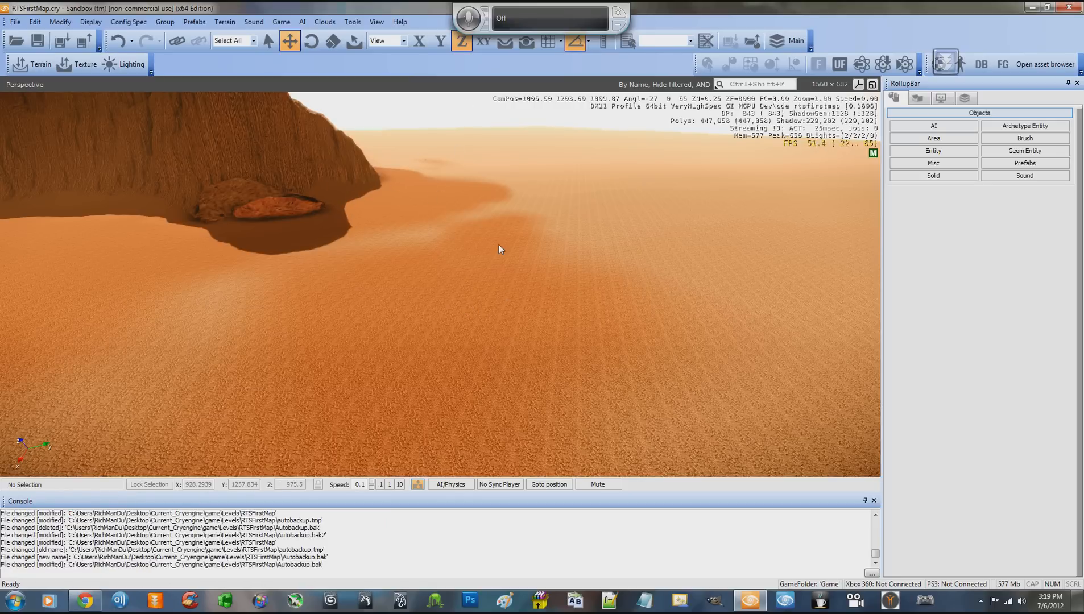